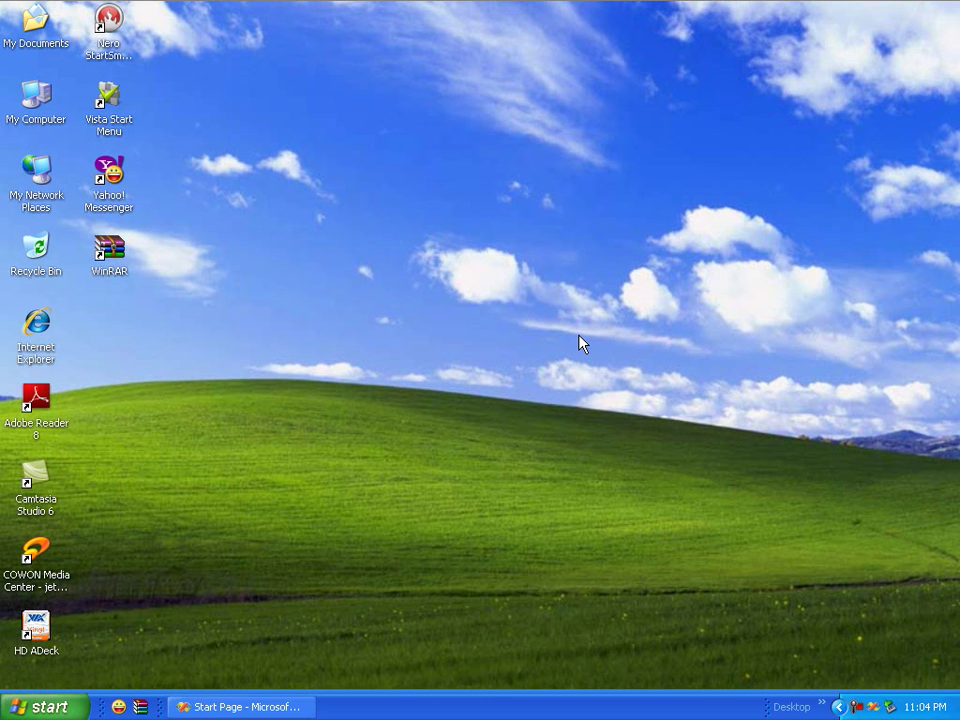
Browse for a theme from the desktop's Display Properties, check the expected theme file type, and cancel both dialogs.
right_click(469, 301)
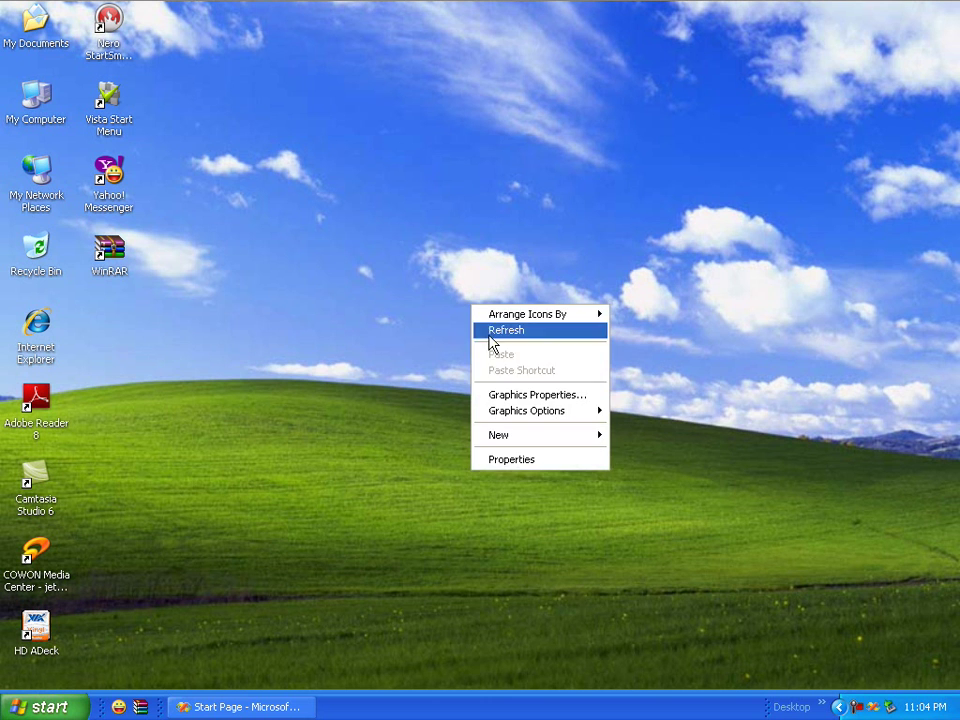
left_click(521, 456)
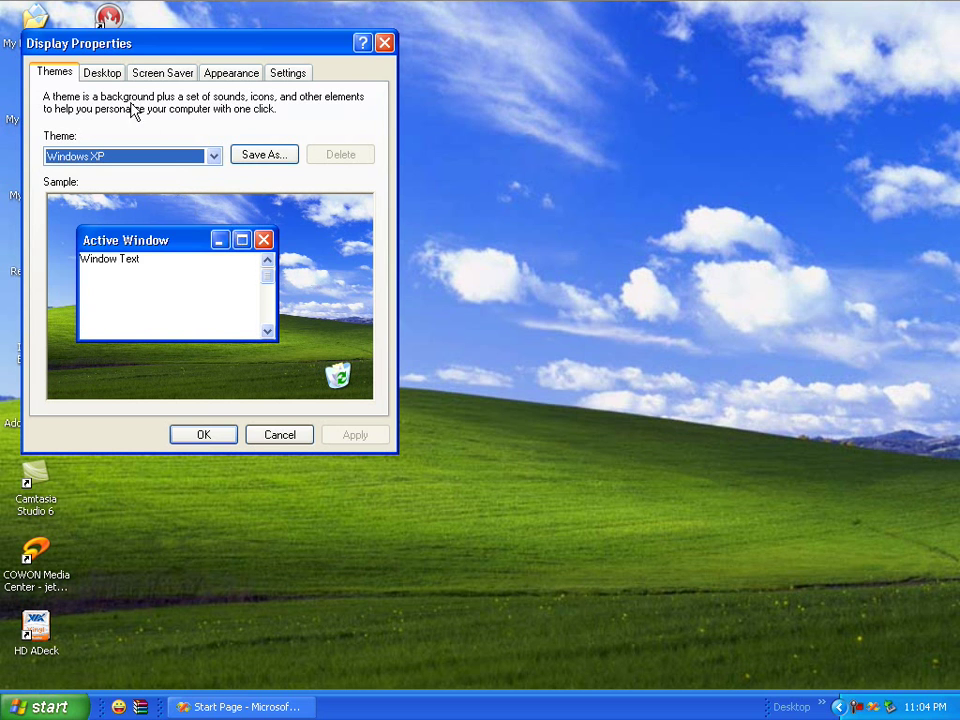
left_click(213, 156)
left_click(126, 222)
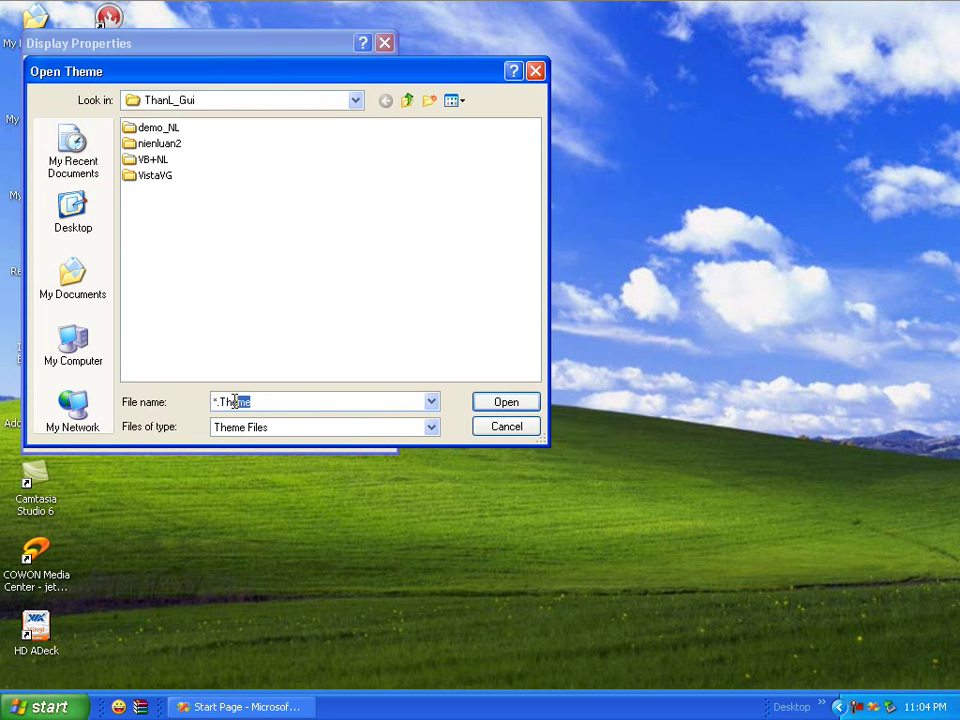
left_click(261, 401)
left_click_drag(261, 402, 195, 415)
left_click(497, 430)
left_click(285, 437)
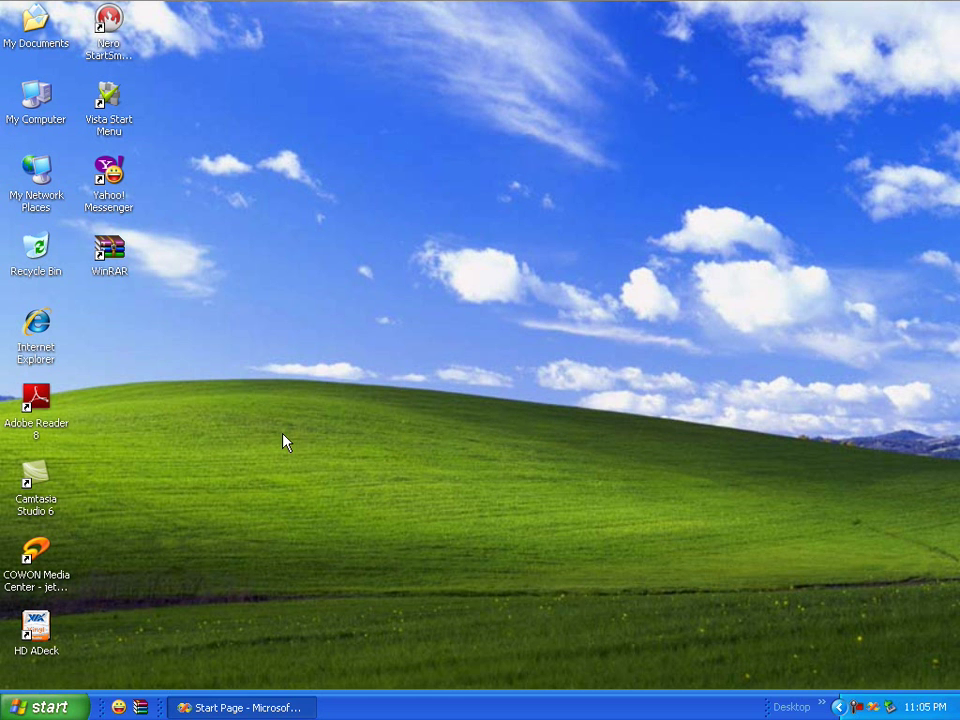
right_click(447, 367)
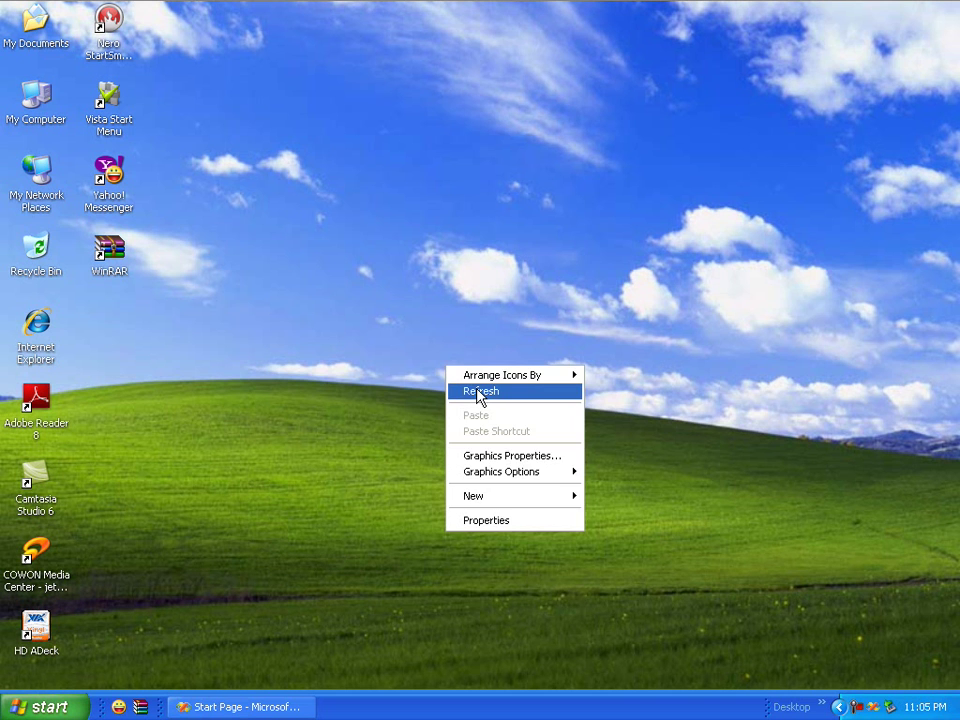
left_click(478, 391)
right_click(445, 376)
left_click(474, 400)
right_click(419, 381)
left_click(455, 407)
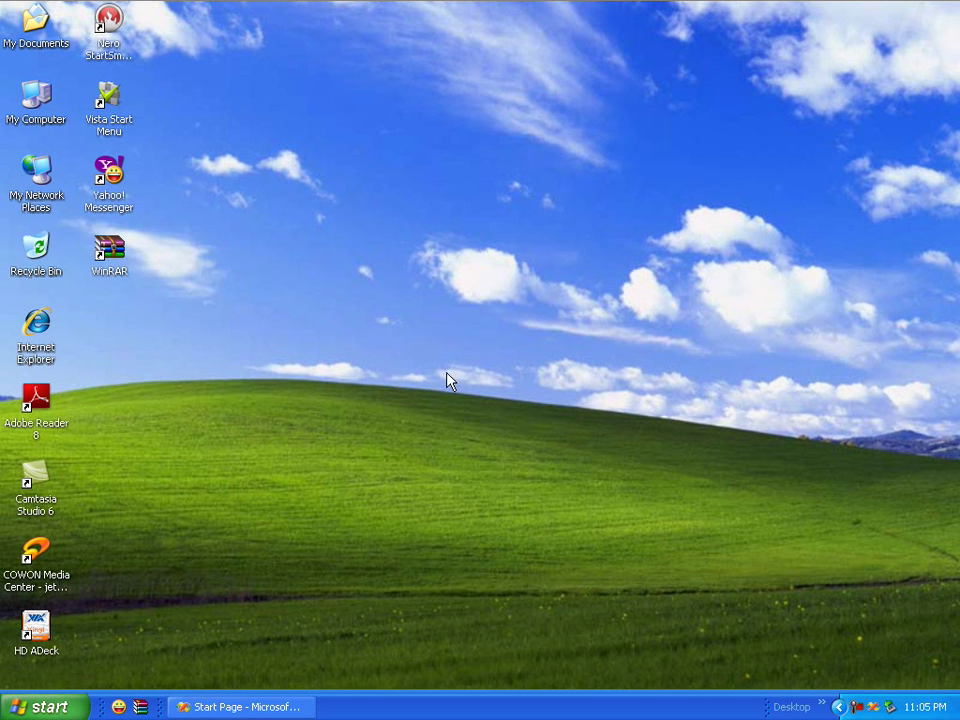
Open the C:\WINDOWS\Resources\Themes folder and move its window clear of the desktop icons.
double_click(38, 102)
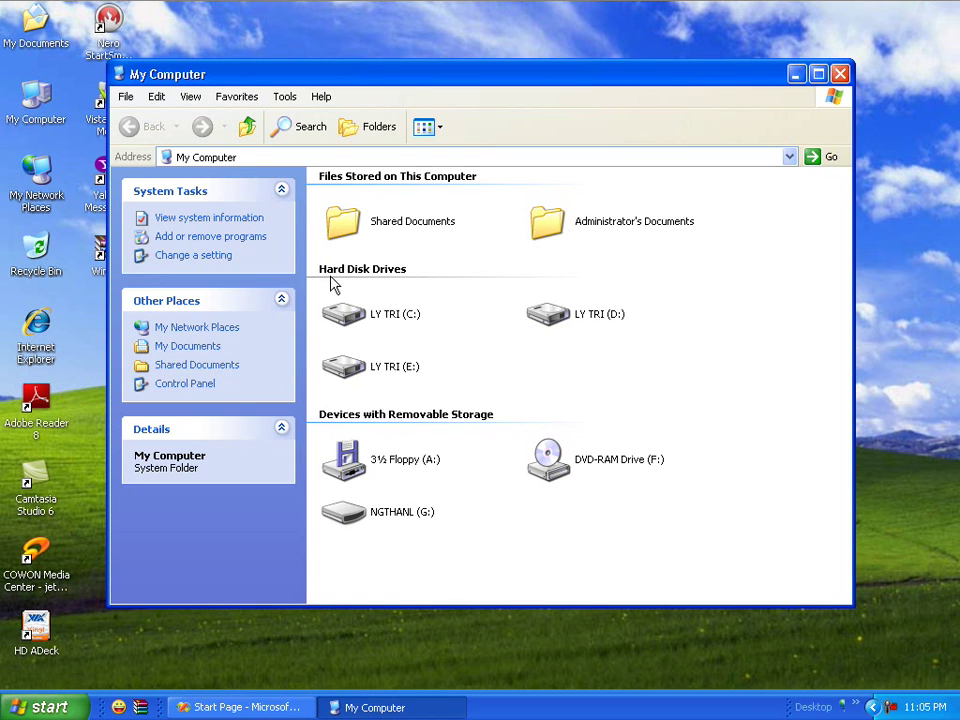
double_click(350, 314)
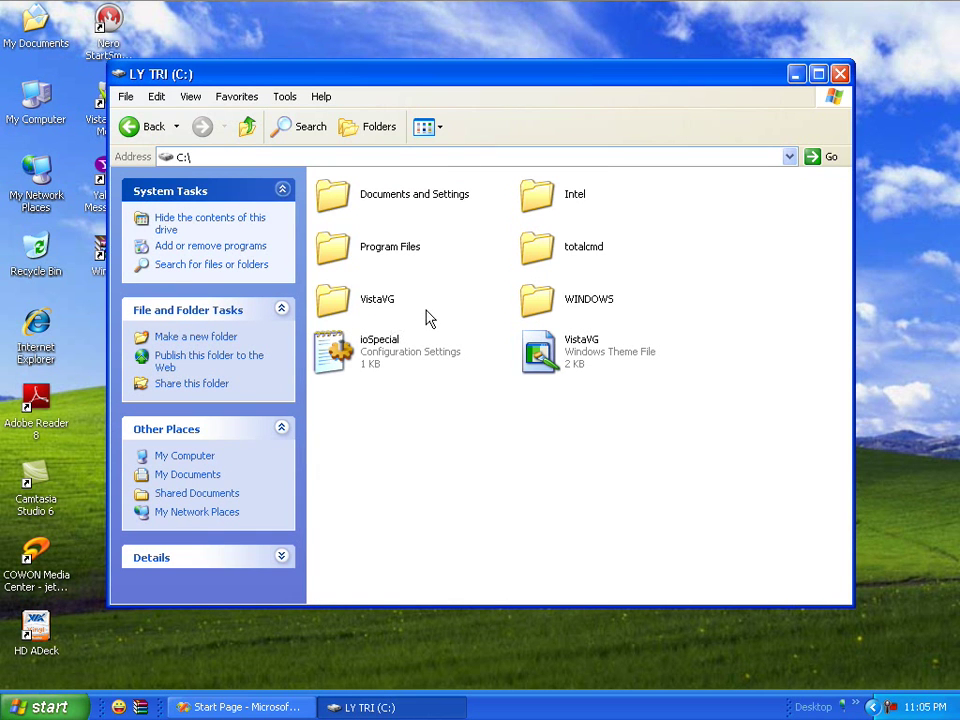
double_click(545, 305)
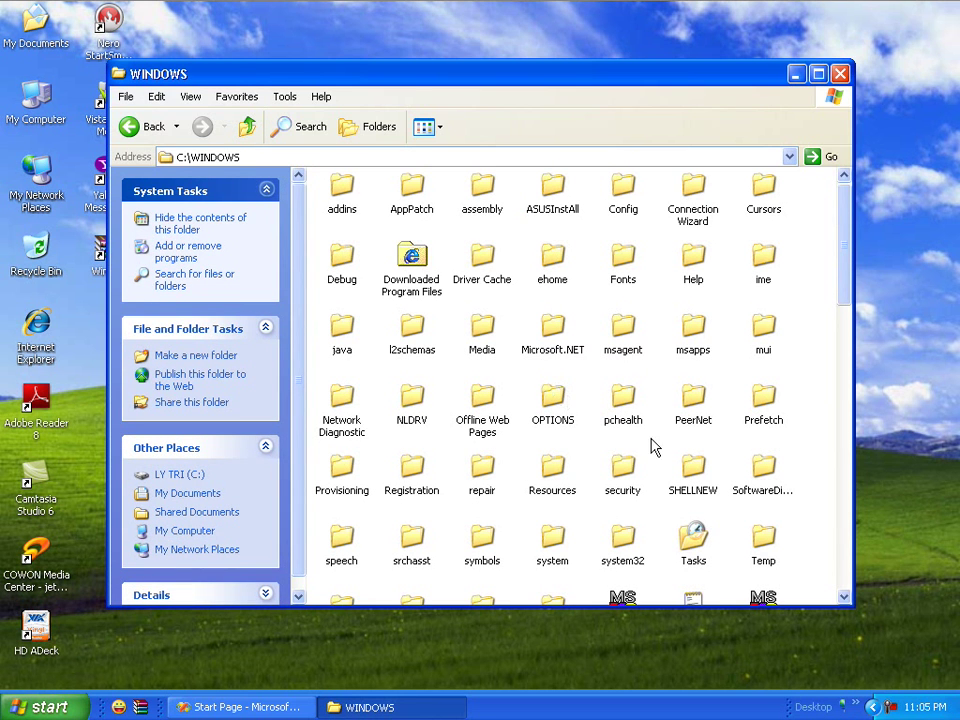
double_click(556, 476)
double_click(335, 195)
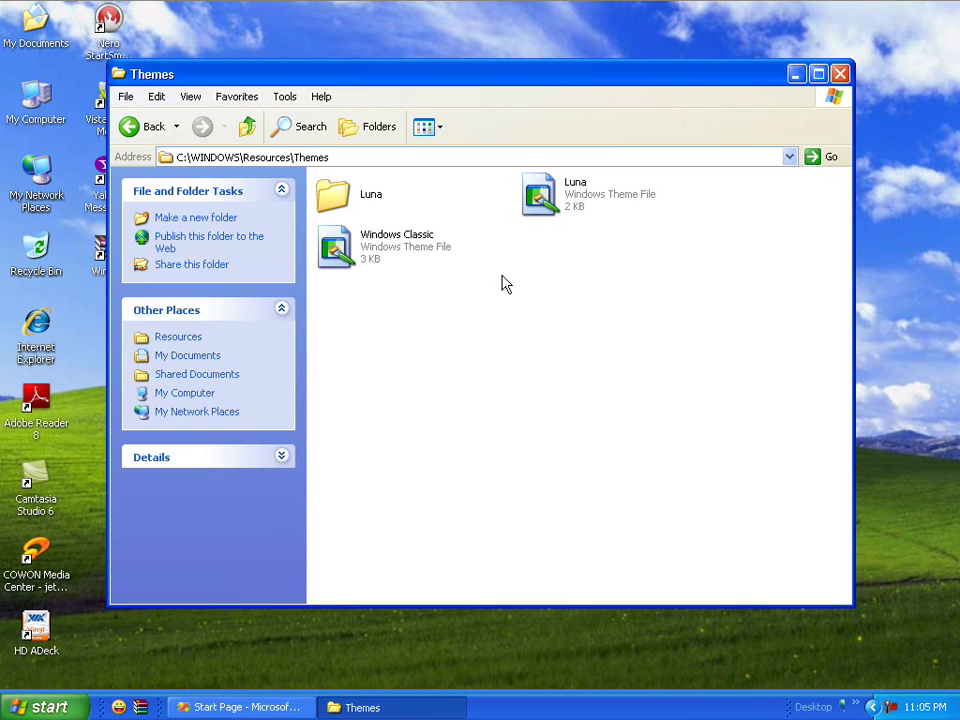
left_click_drag(525, 84, 606, 52)
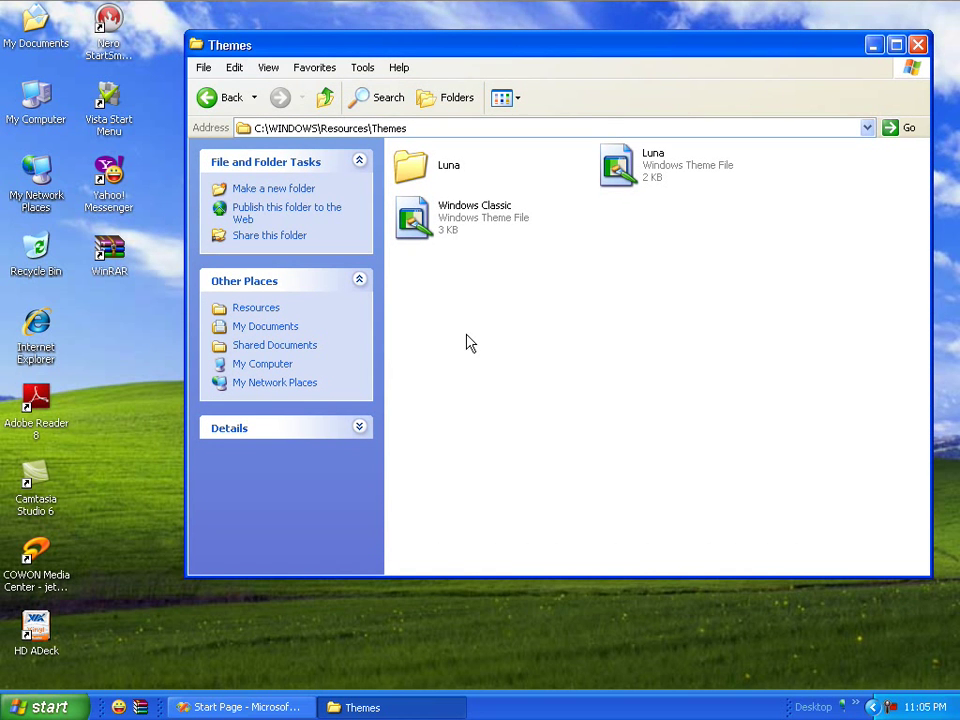
Open the E:\ThanL_Gui\VistaVG folder in a second window to check its contents.
double_click(35, 95)
double_click(350, 368)
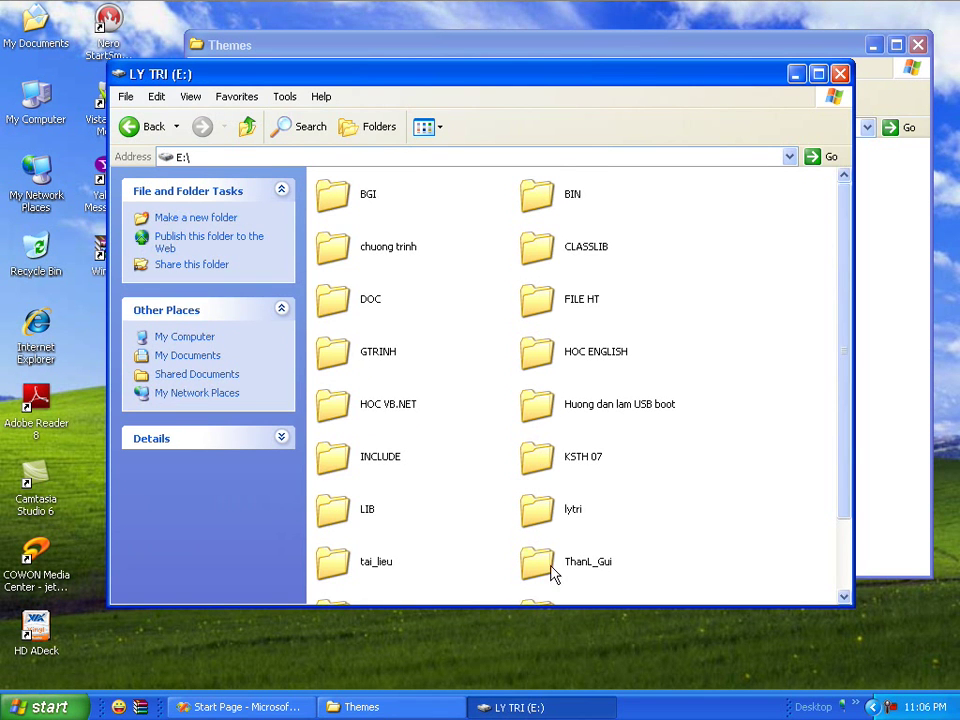
double_click(553, 568)
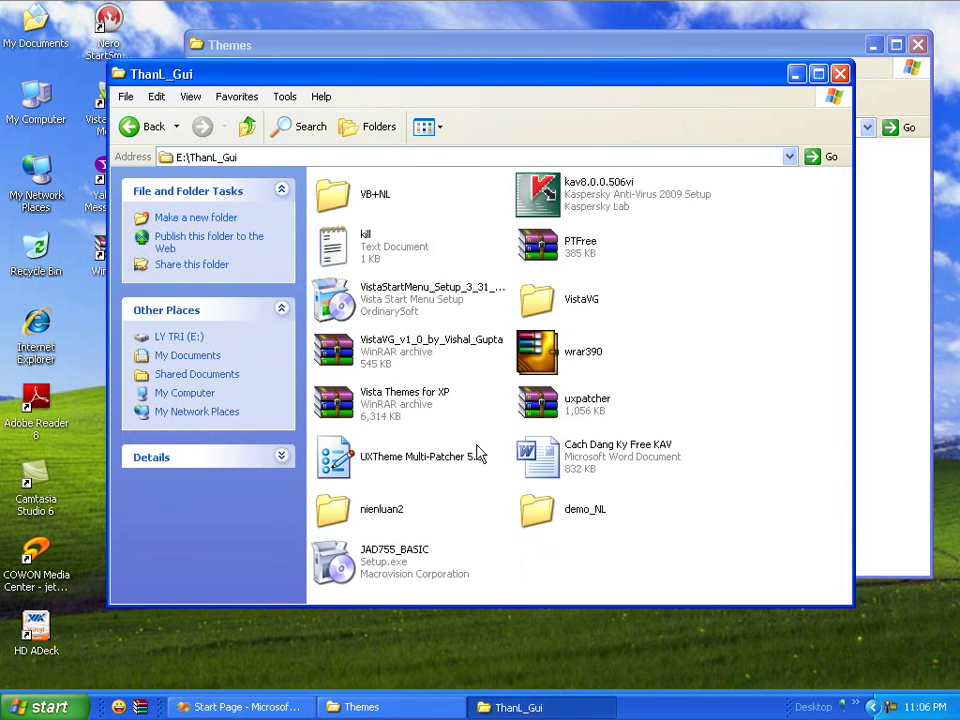
double_click(535, 300)
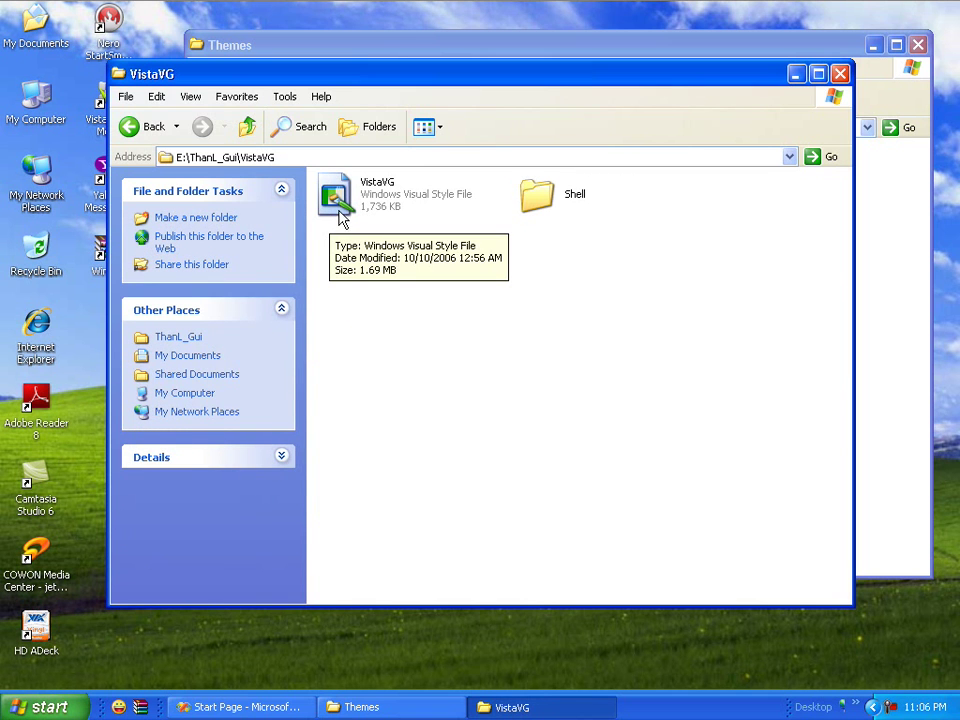
Copy the VistaVG folder from E:\ThanL_Gui into C:\WINDOWS\Resources\Themes.
left_click(246, 127)
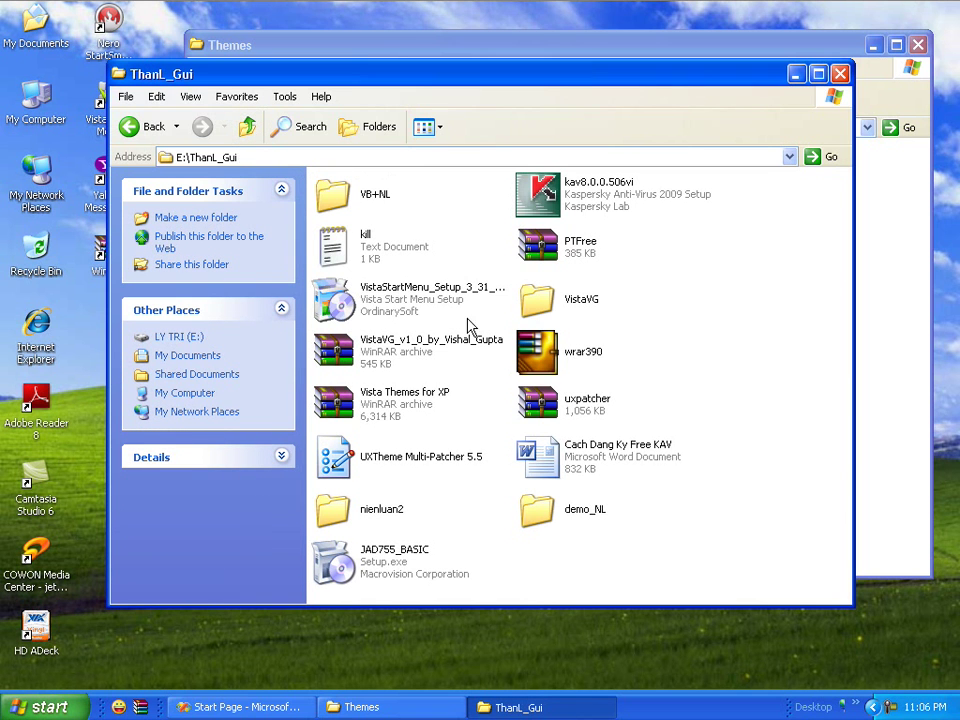
left_click(547, 309)
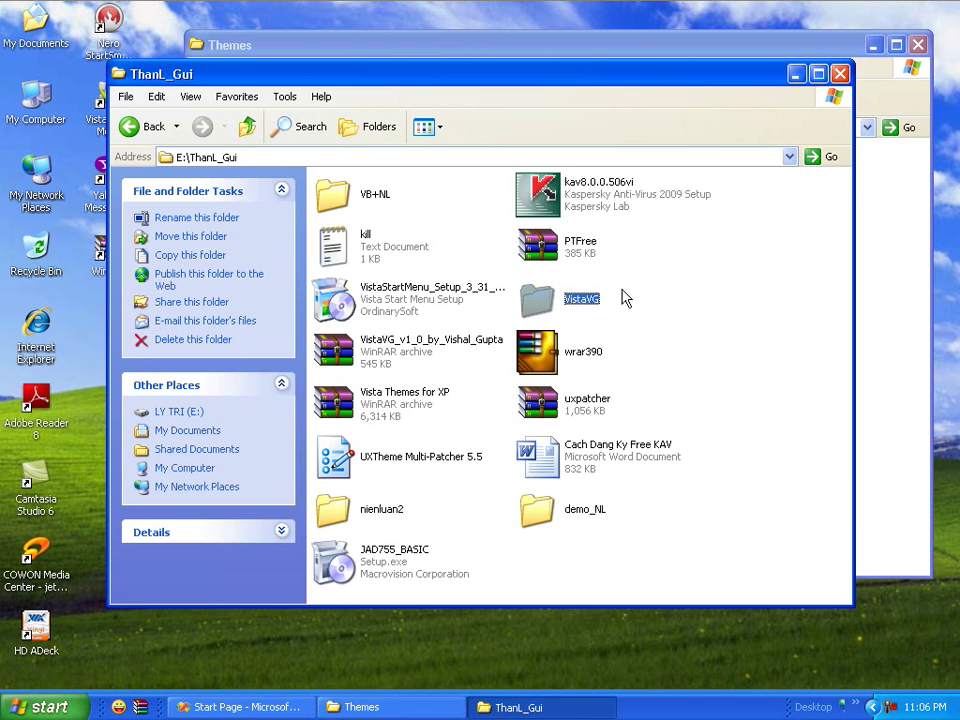
left_click(880, 306)
key("ctrl+v")
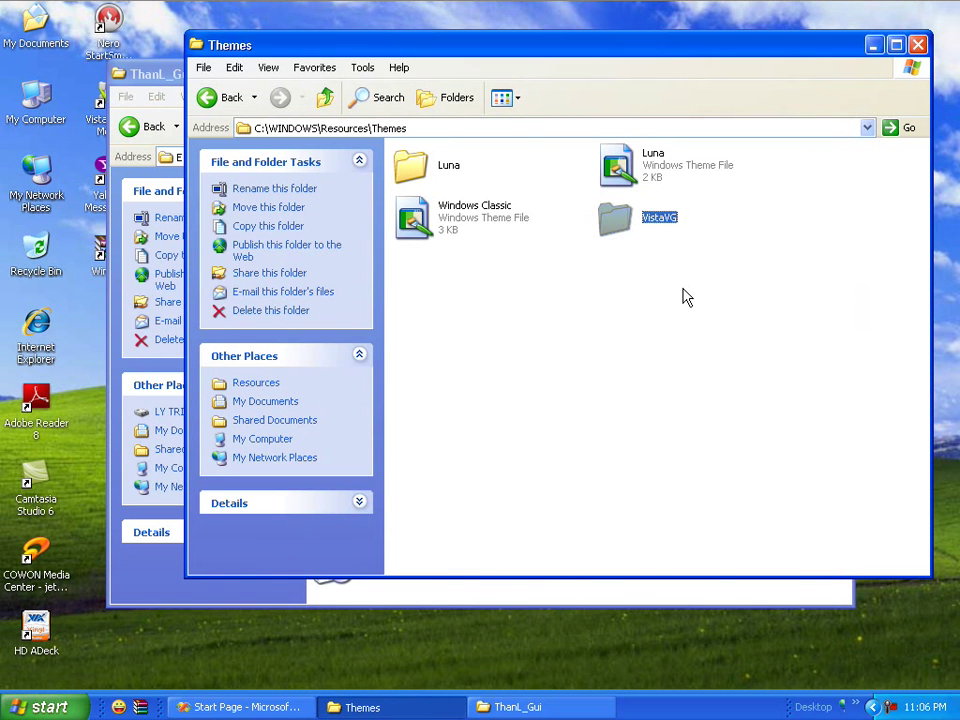
left_click(686, 297)
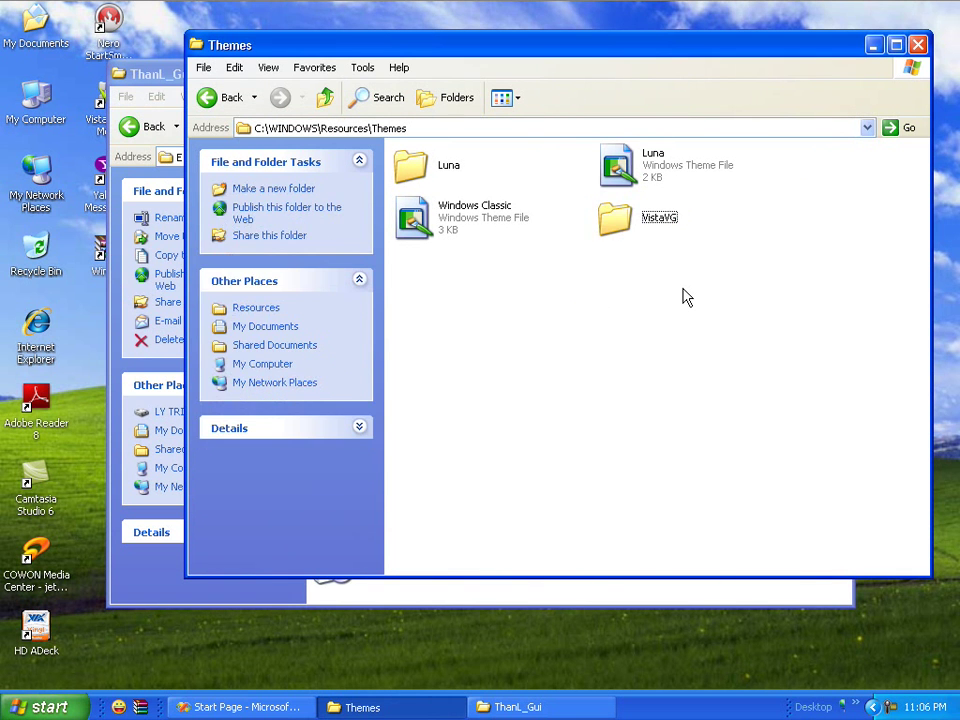
Copy the Homestead, Metallic and NormalColor folders from the Luna theme's Shell folder to the clipboard.
left_click(428, 178)
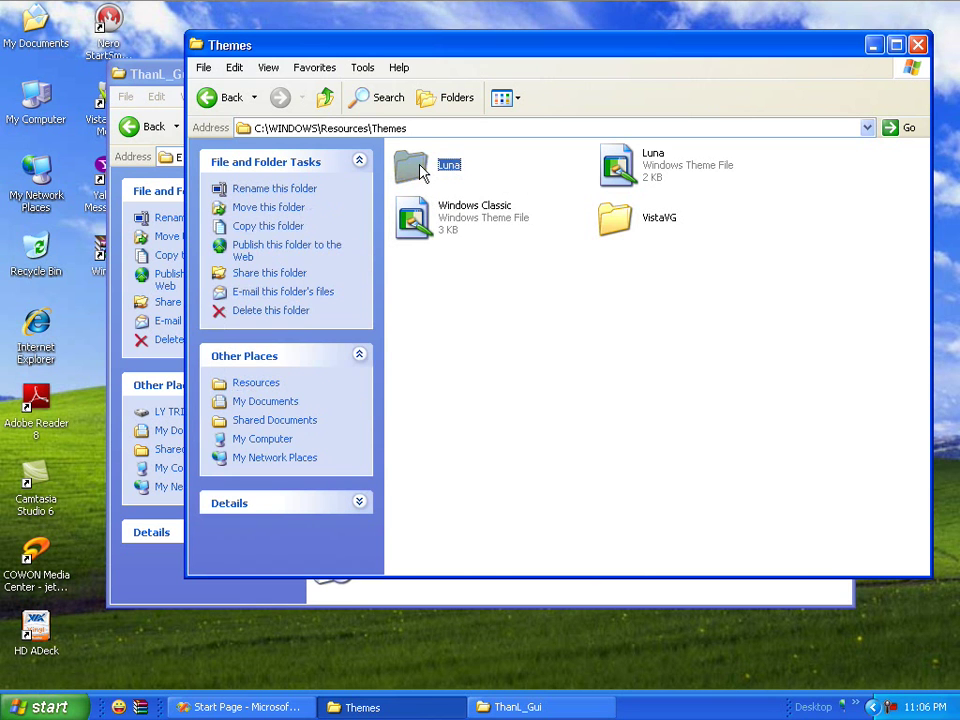
double_click(428, 176)
left_click(419, 171)
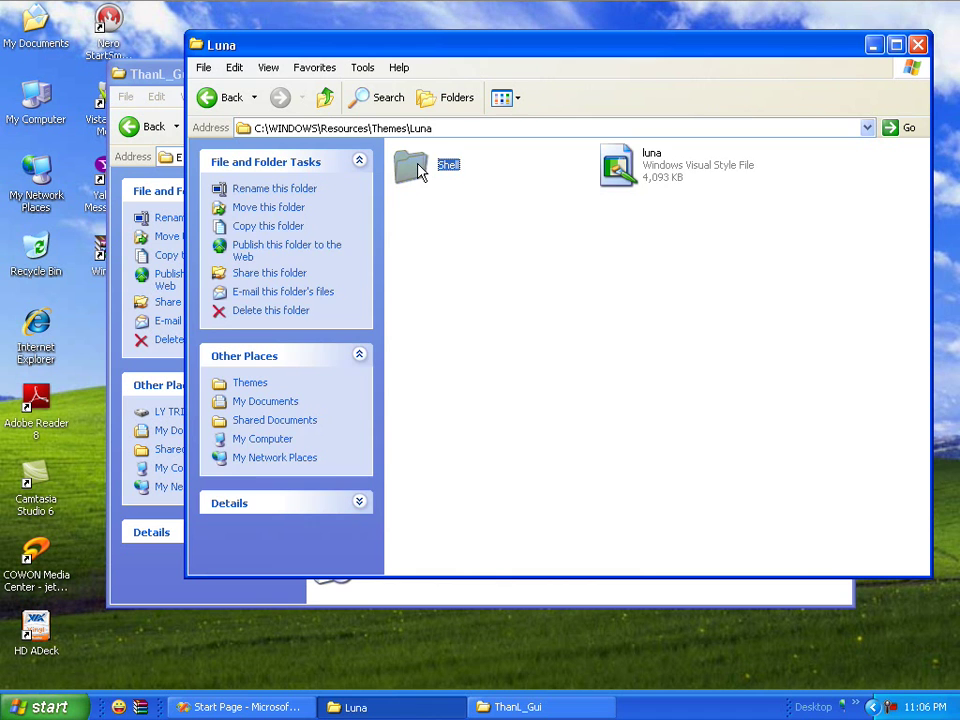
double_click(419, 171)
left_click_drag(729, 392, 381, 150)
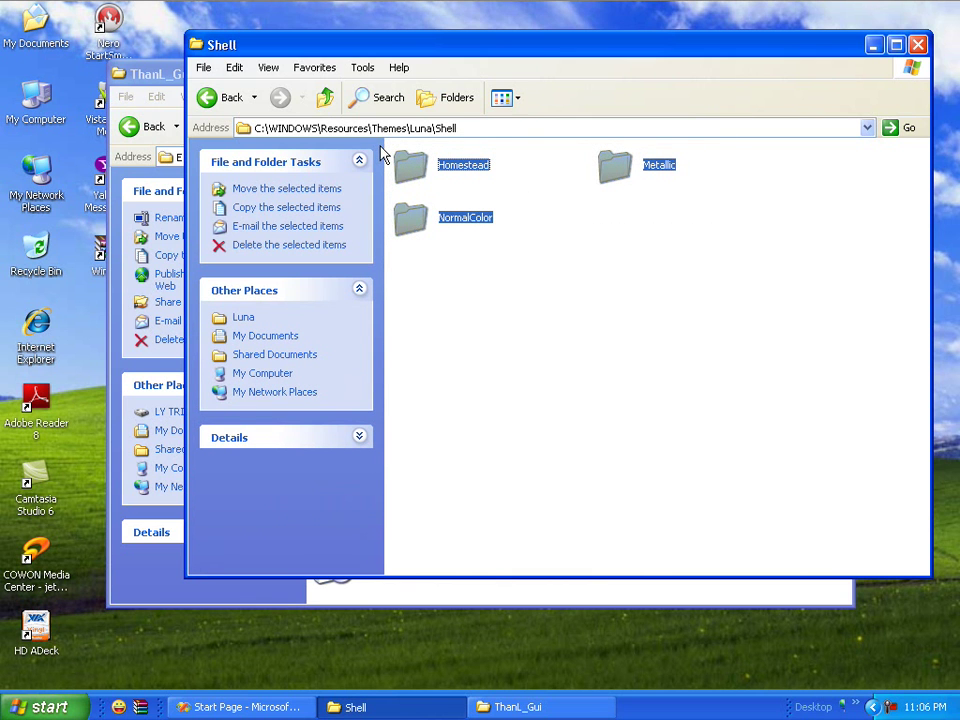
right_click(419, 163)
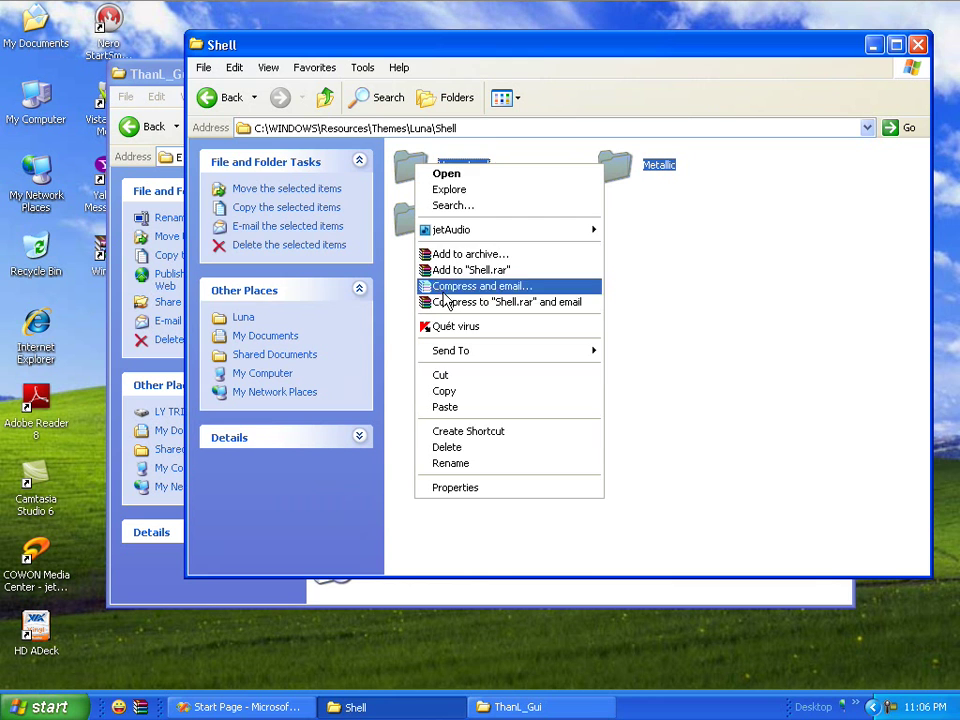
left_click(465, 408)
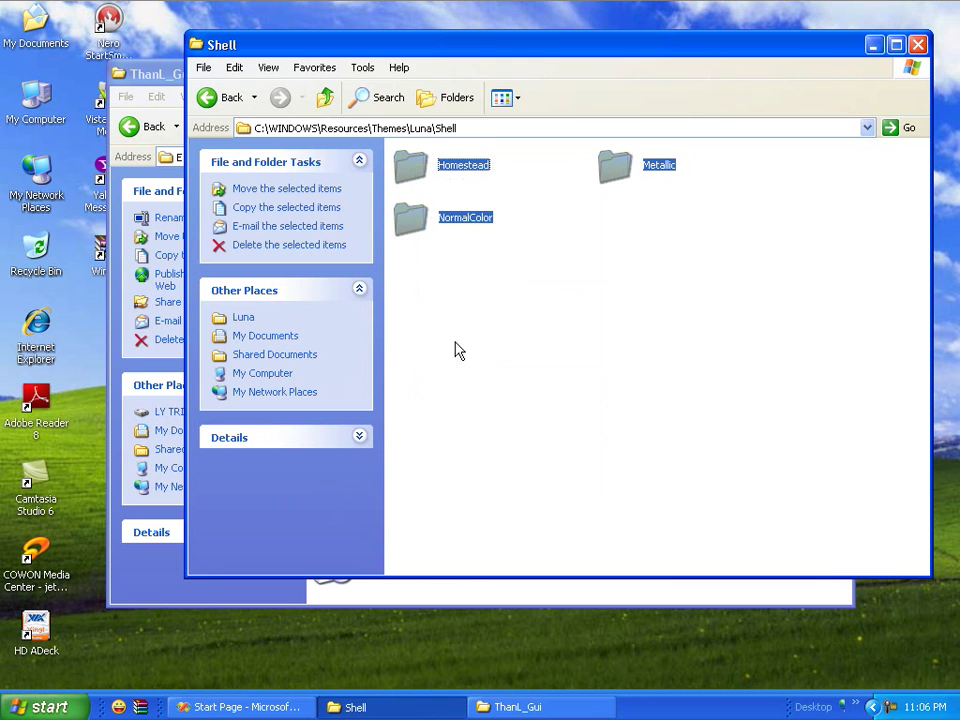
Paste the copied colour scheme folders into the Shell folder of VistaVG inside Themes.
left_click(326, 98)
left_click(323, 97)
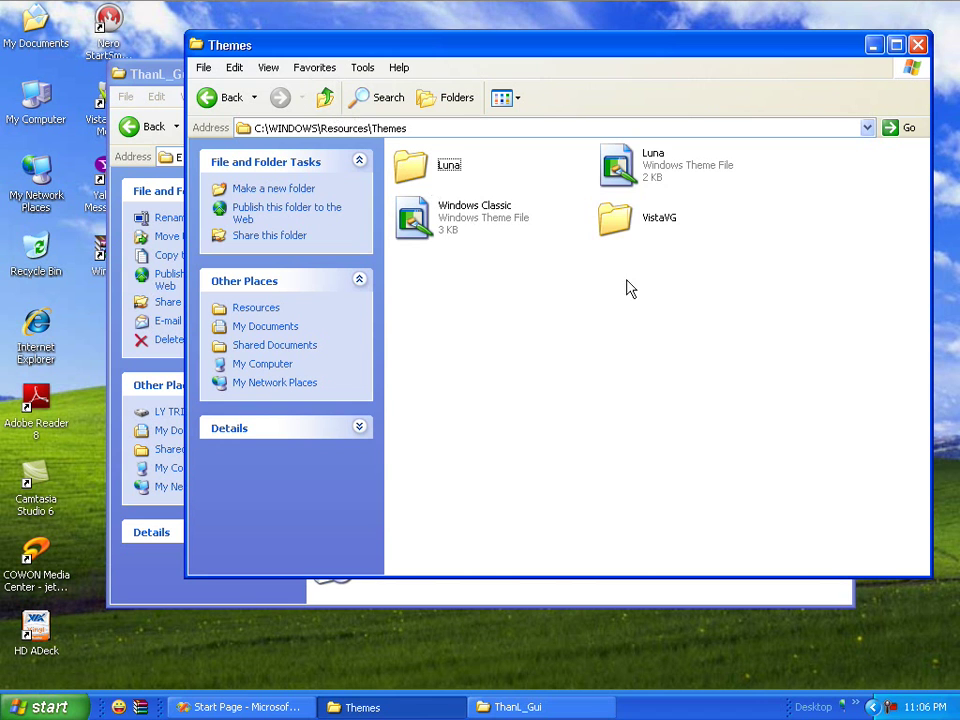
left_click(617, 222)
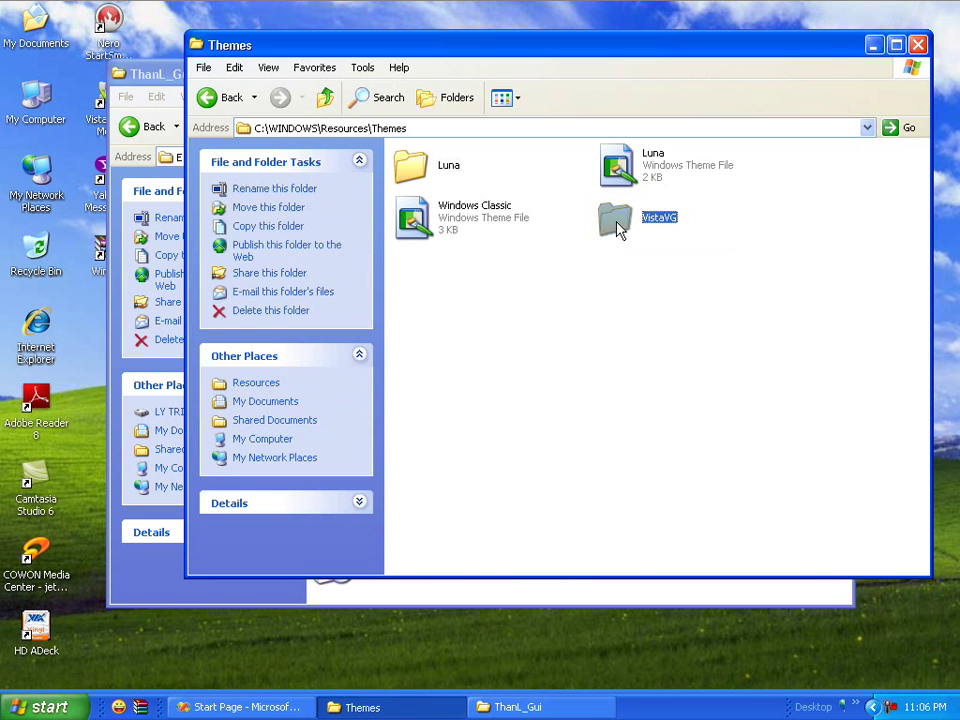
double_click(617, 228)
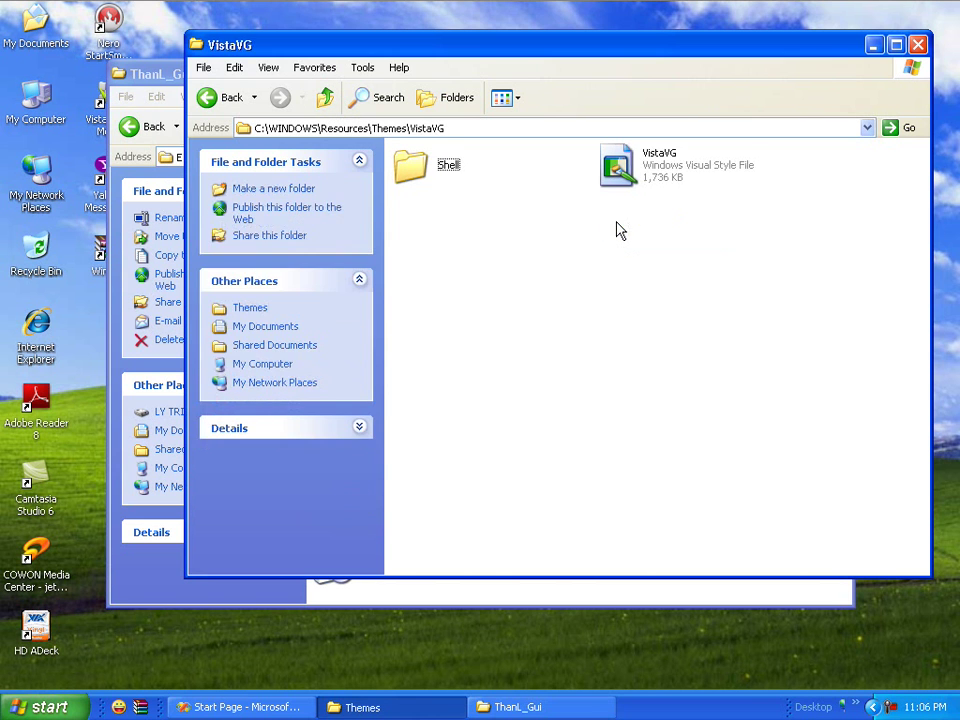
double_click(417, 170)
right_click(484, 242)
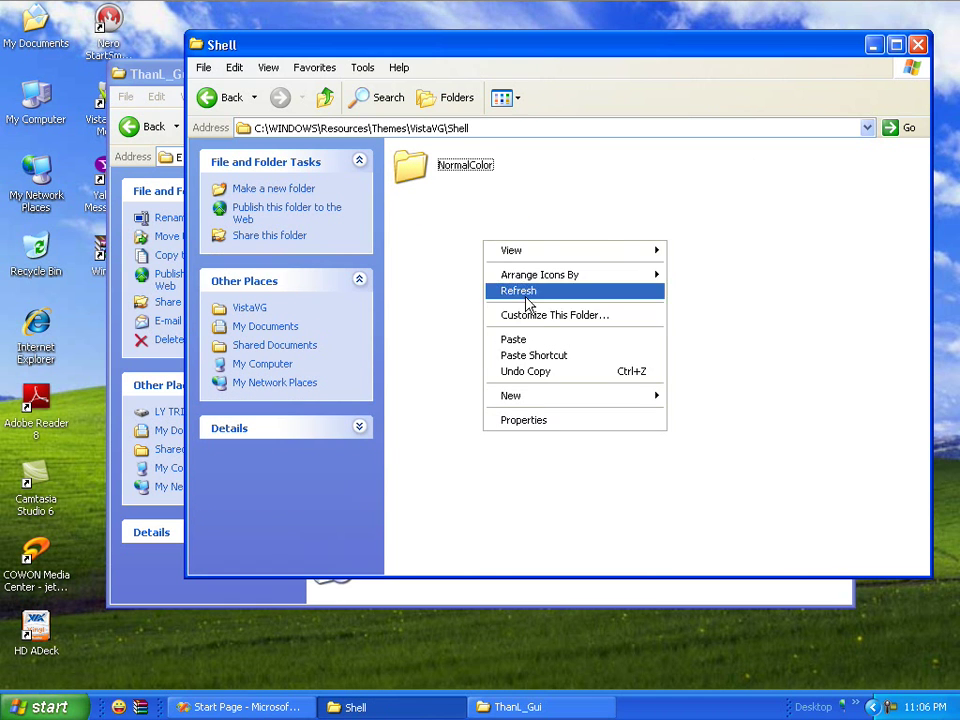
left_click(564, 344)
left_click(538, 402)
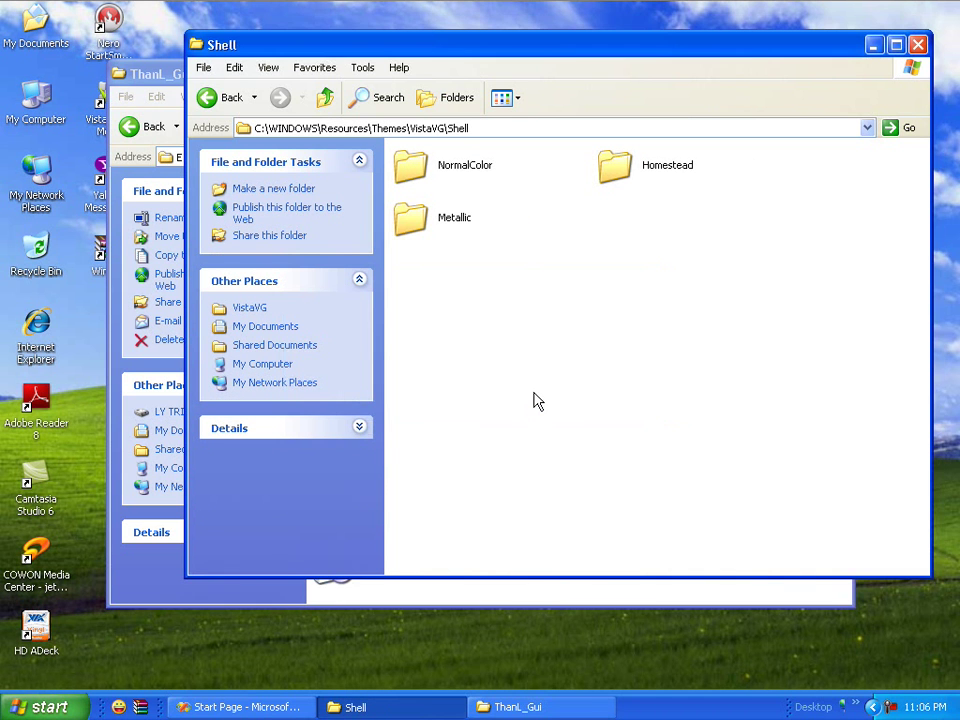
Return to the Themes folder and compare the visual style files inside the Luna and VistaVG folders.
left_click(324, 99)
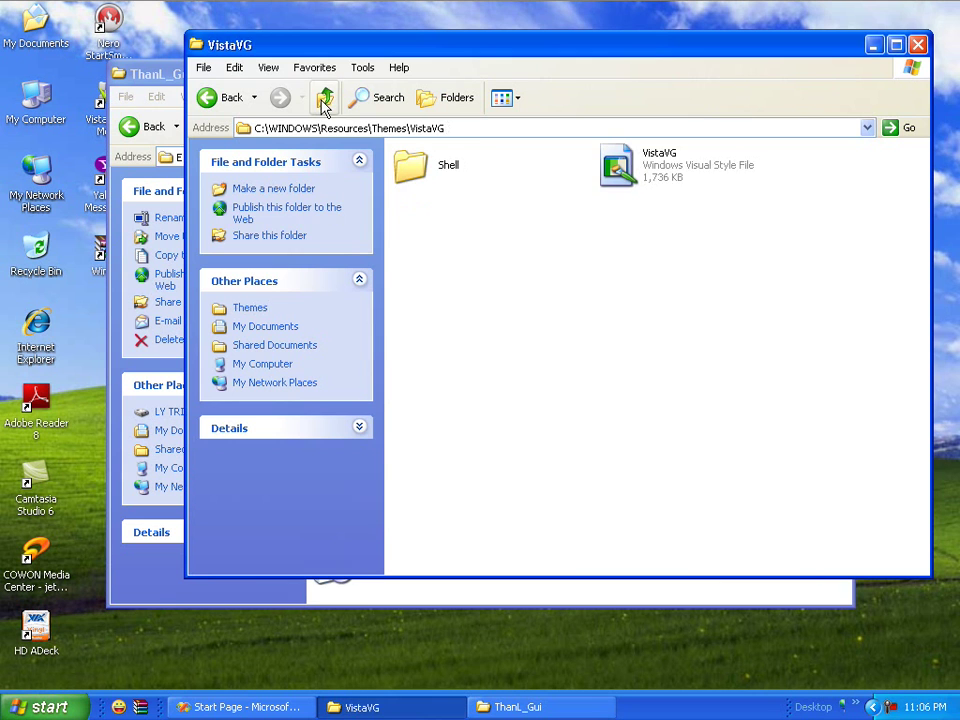
left_click(325, 100)
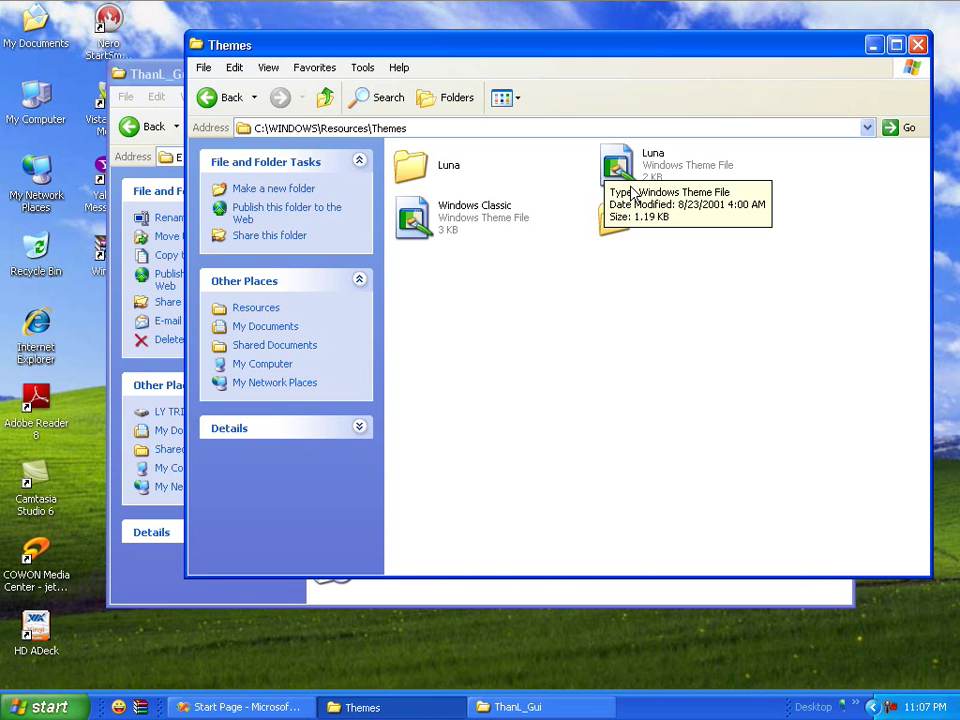
left_click(36, 402)
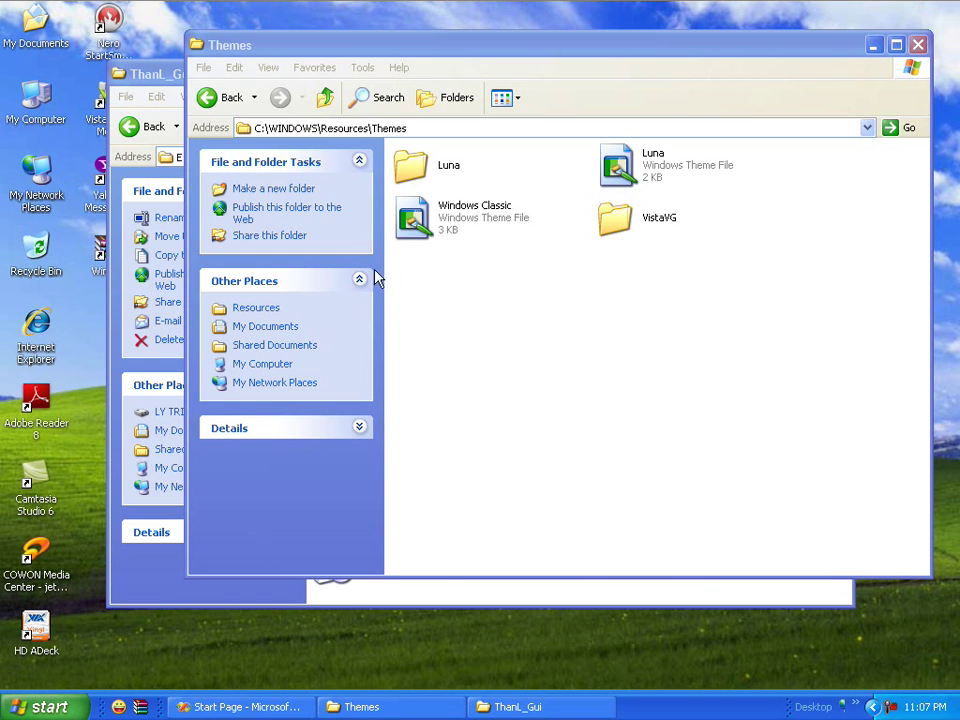
double_click(450, 176)
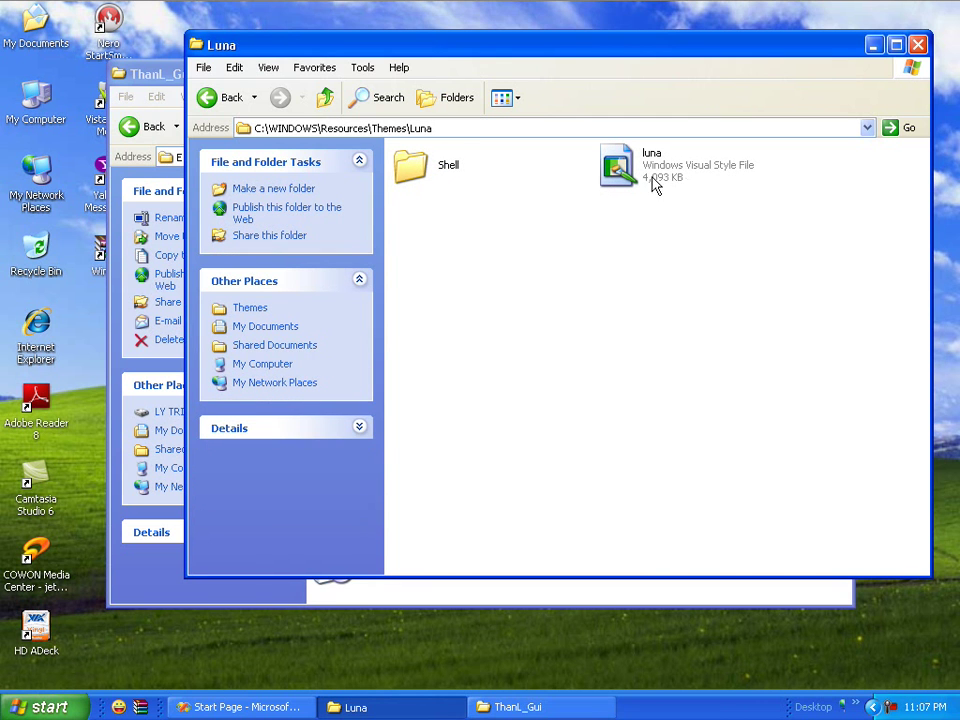
mouse_move(660, 173)
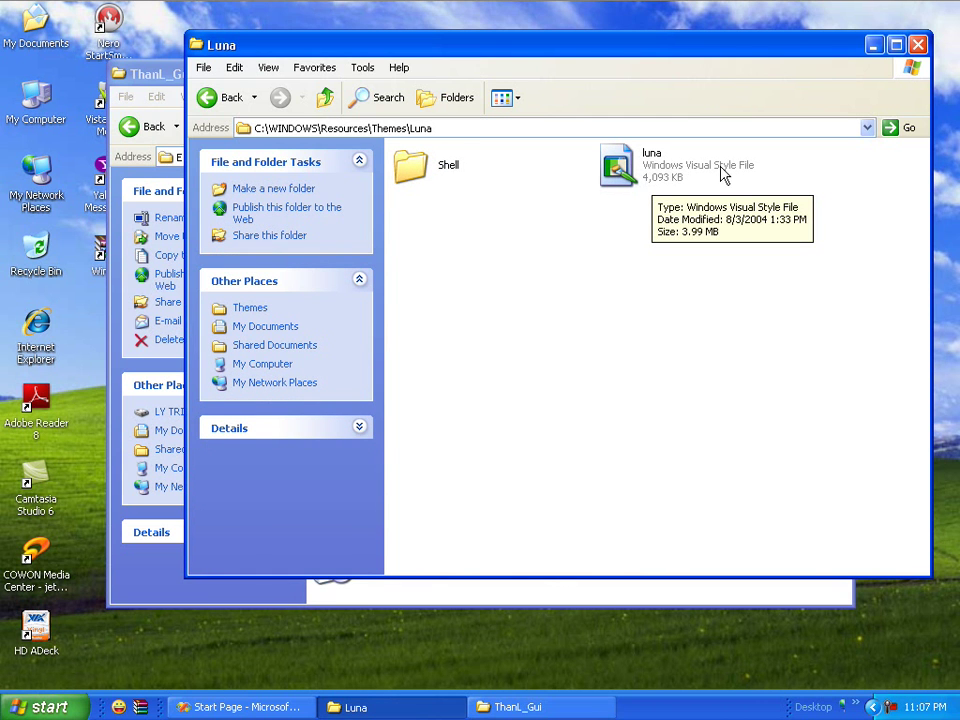
left_click(324, 97)
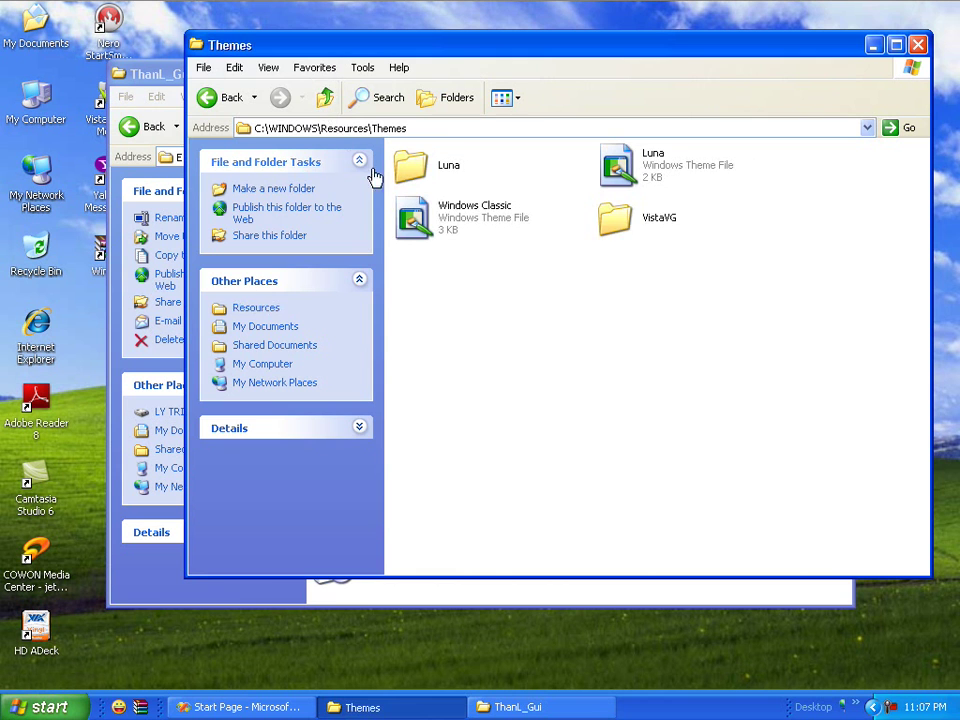
double_click(640, 222)
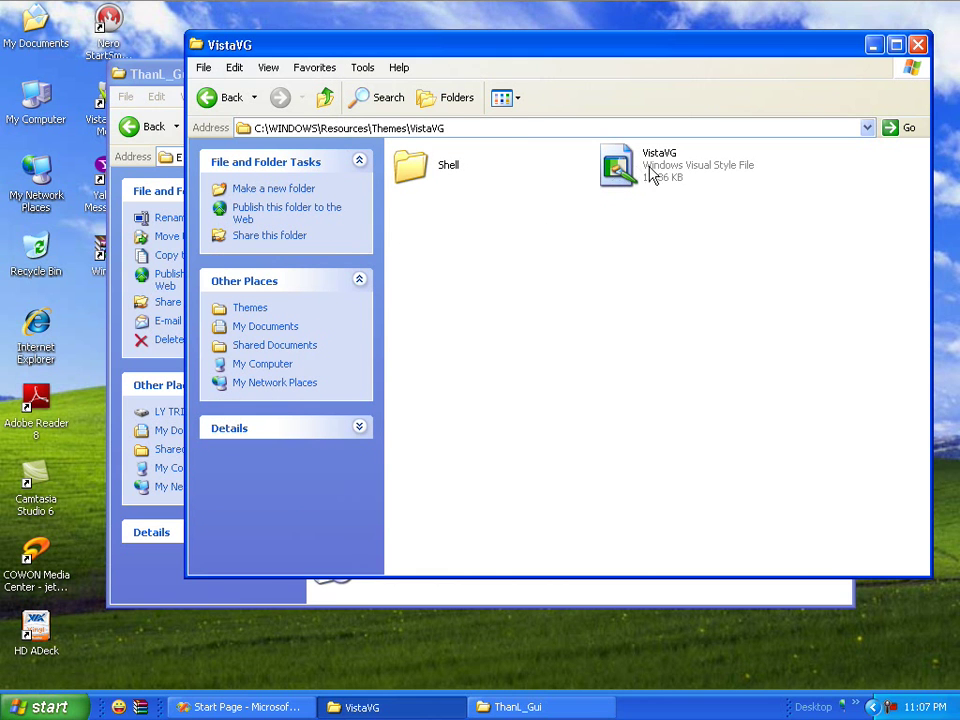
Return to the Themes folder and duplicate the Luna theme file inside it.
mouse_move(710, 175)
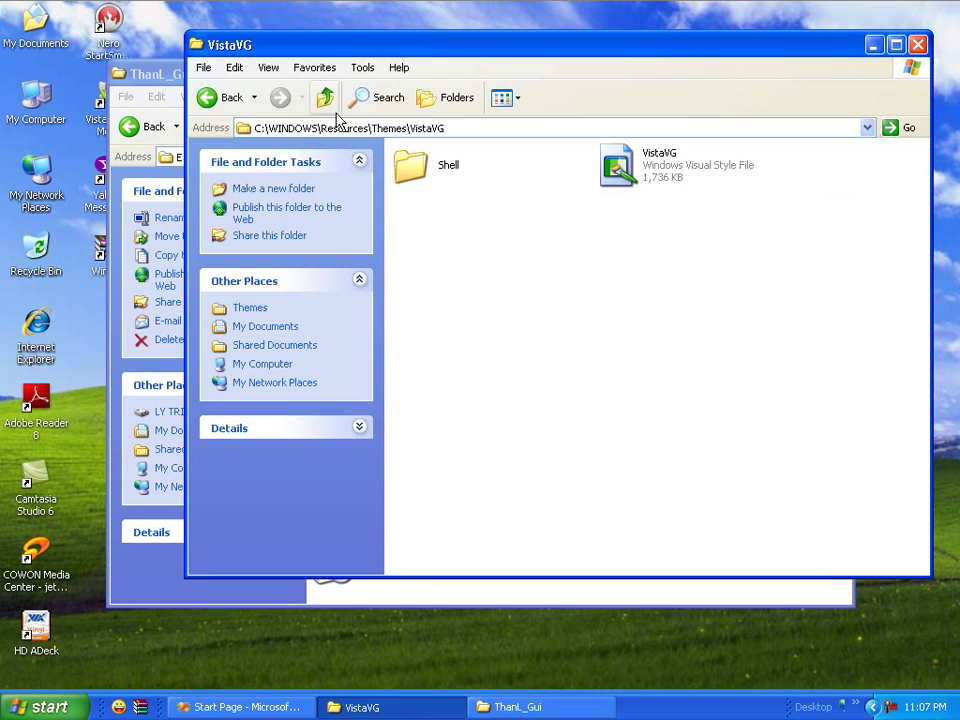
mouse_move(699, 195)
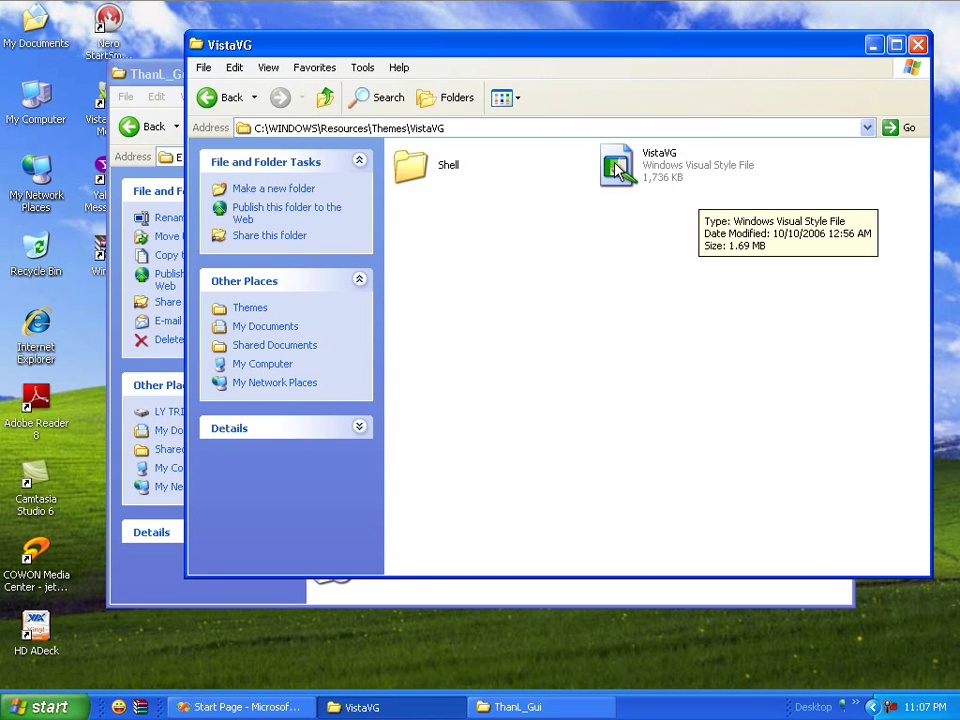
left_click(327, 98)
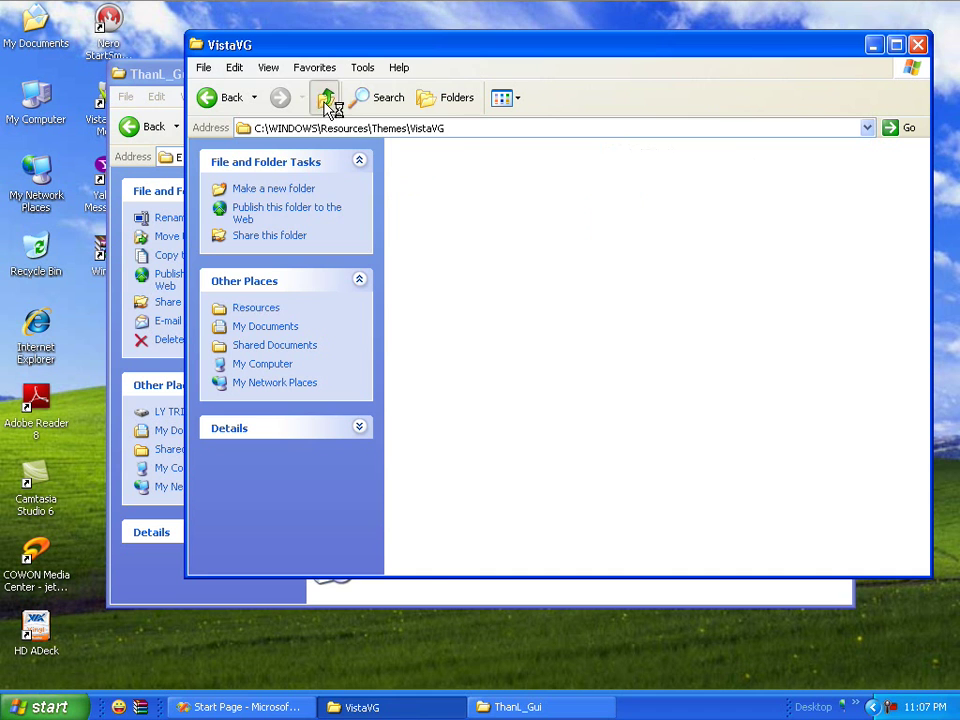
left_click(610, 170)
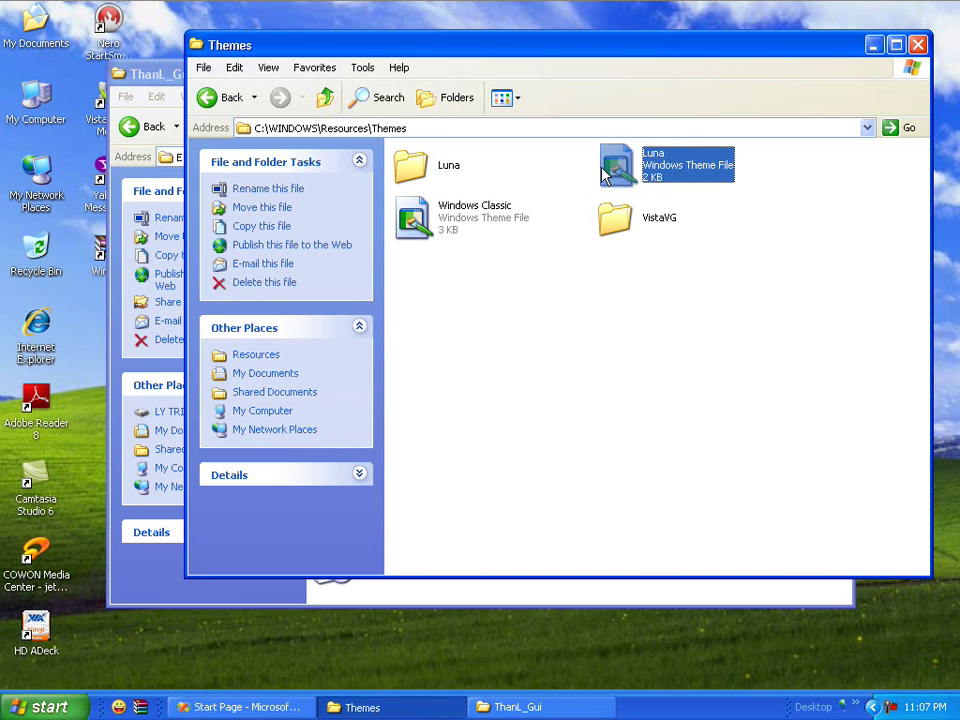
right_click(601, 167)
left_click(647, 355)
left_click(572, 272)
right_click(520, 285)
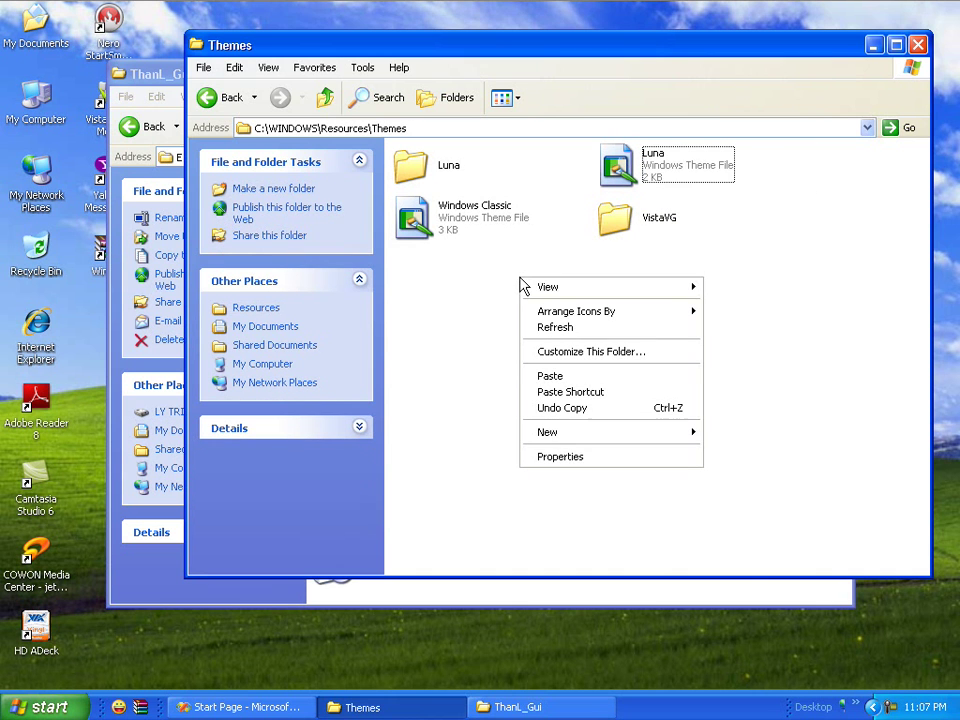
left_click(589, 376)
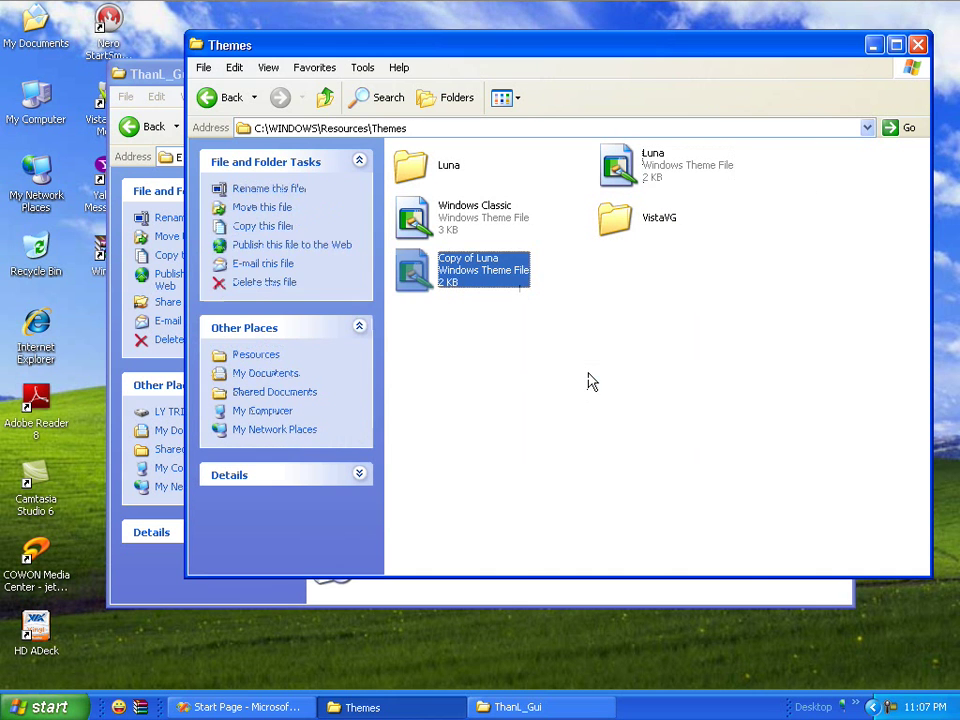
Rename the copied Luna theme file as VistaVG.
left_click(428, 272)
key("F2")
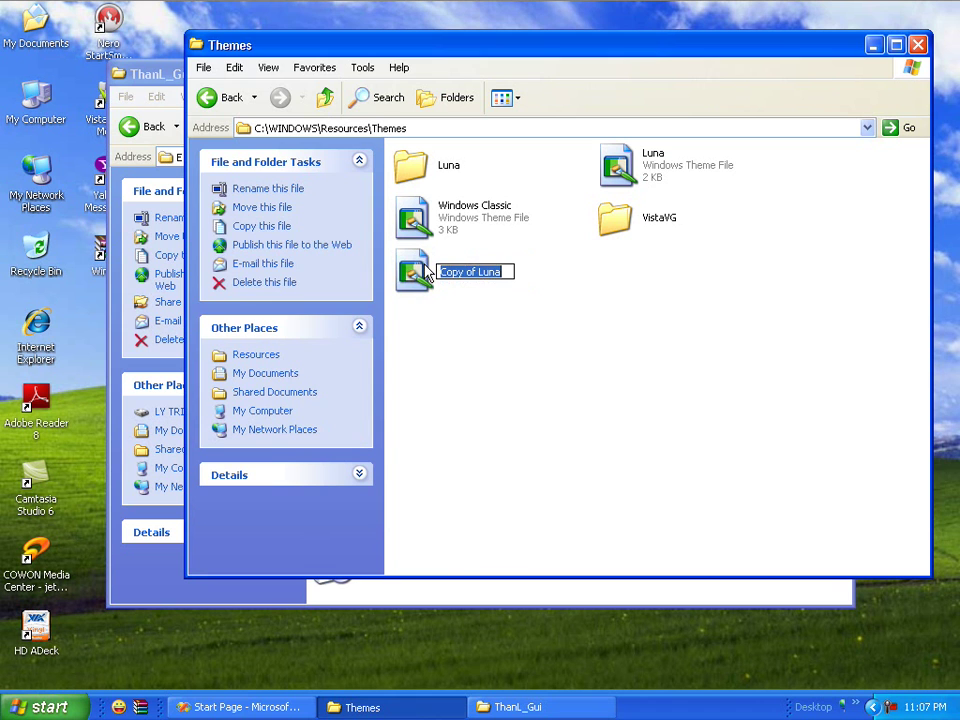
type("V")
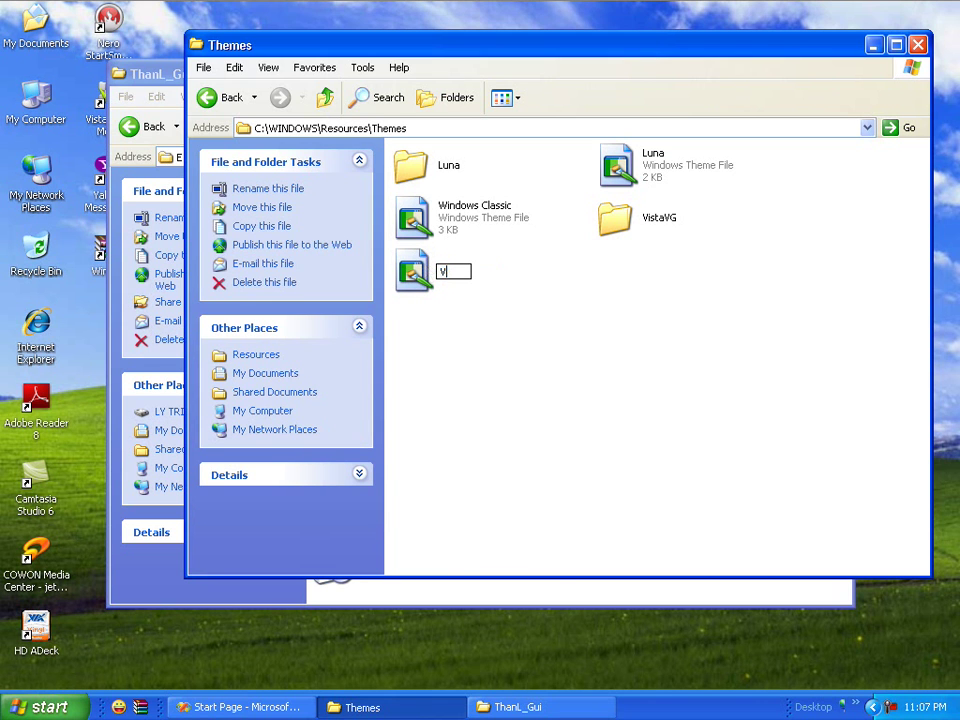
type("istaVG")
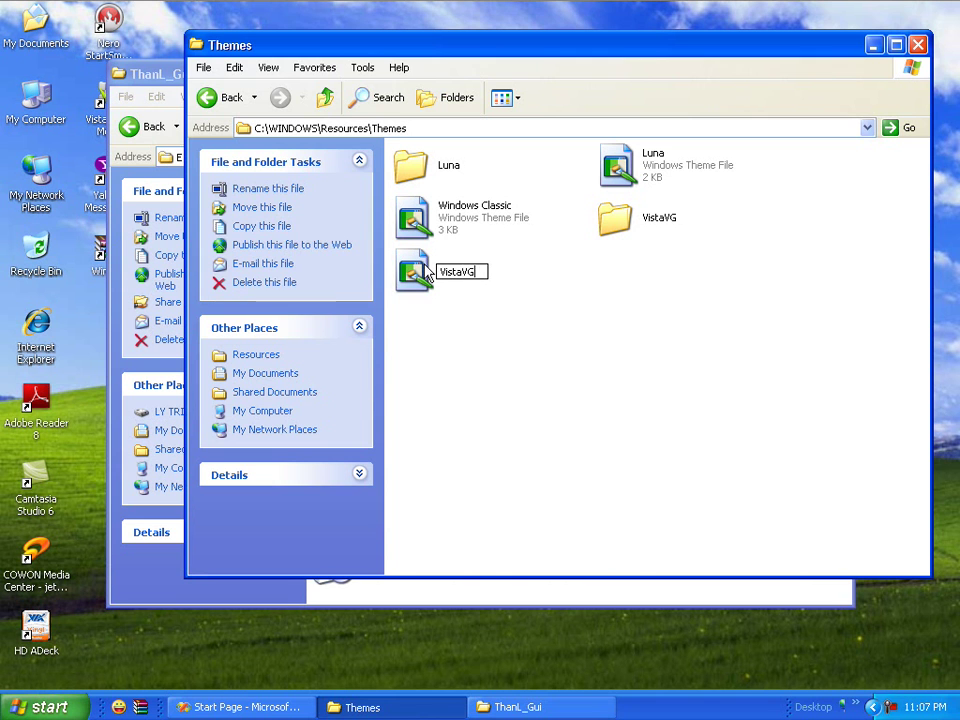
key("Return")
left_click(459, 331)
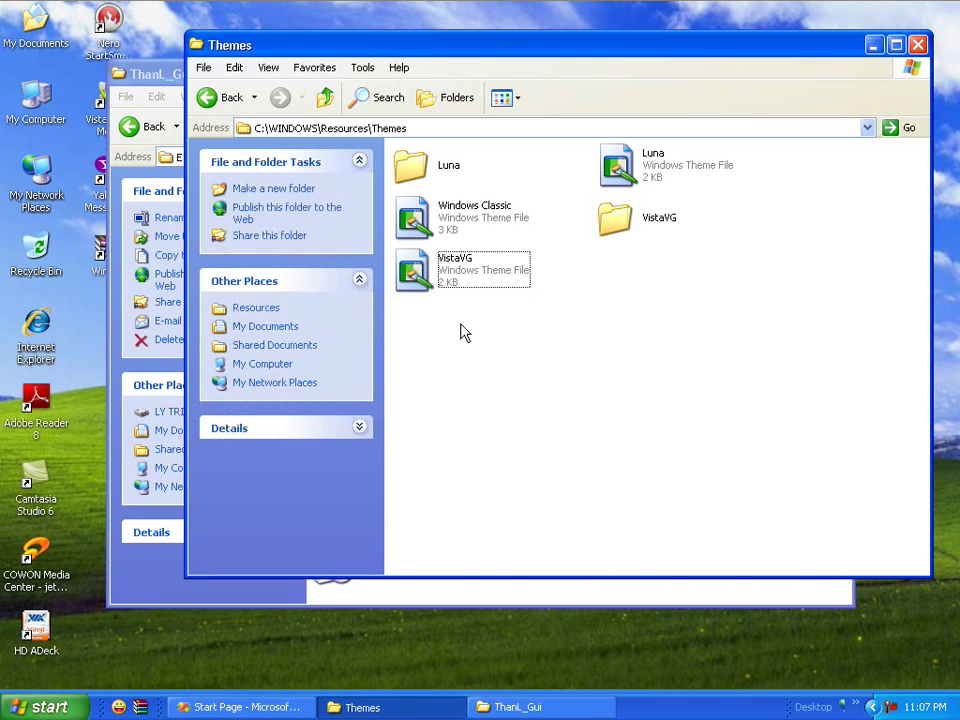
Open the VistaVG theme file in Notepad and set its DisplayName to Windows Vista.
right_click(427, 283)
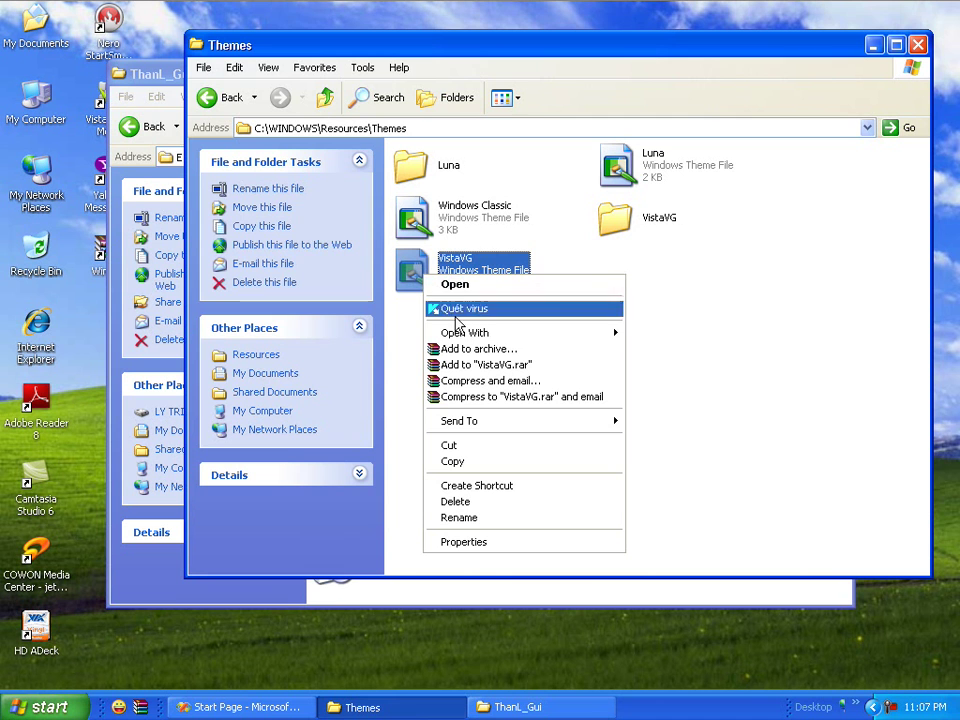
mouse_move(460, 333)
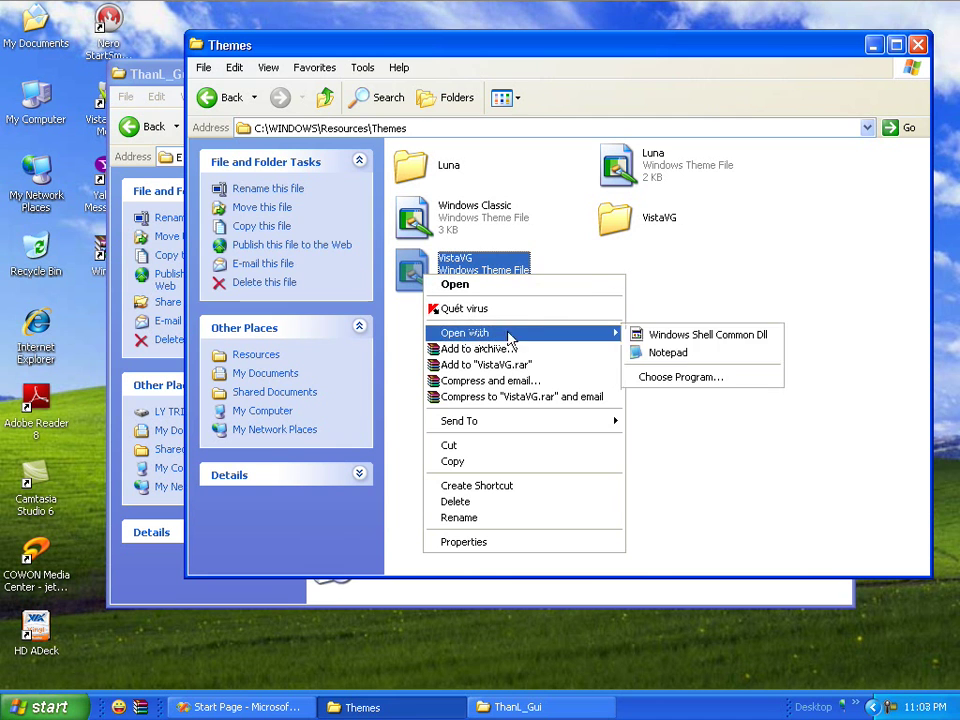
left_click(668, 353)
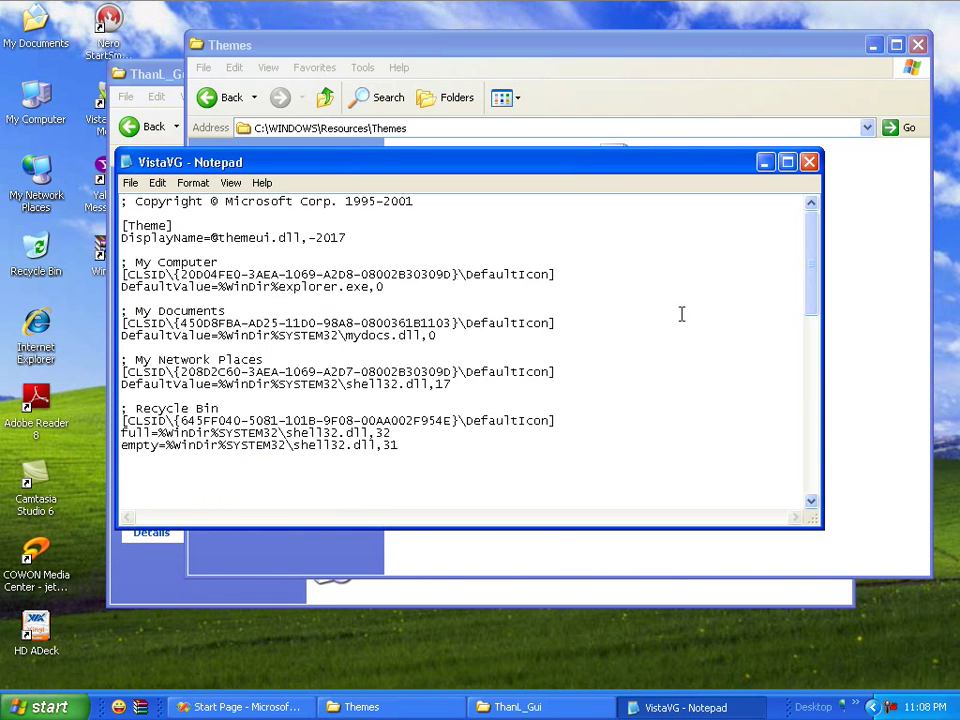
left_click_drag(668, 168, 775, 57)
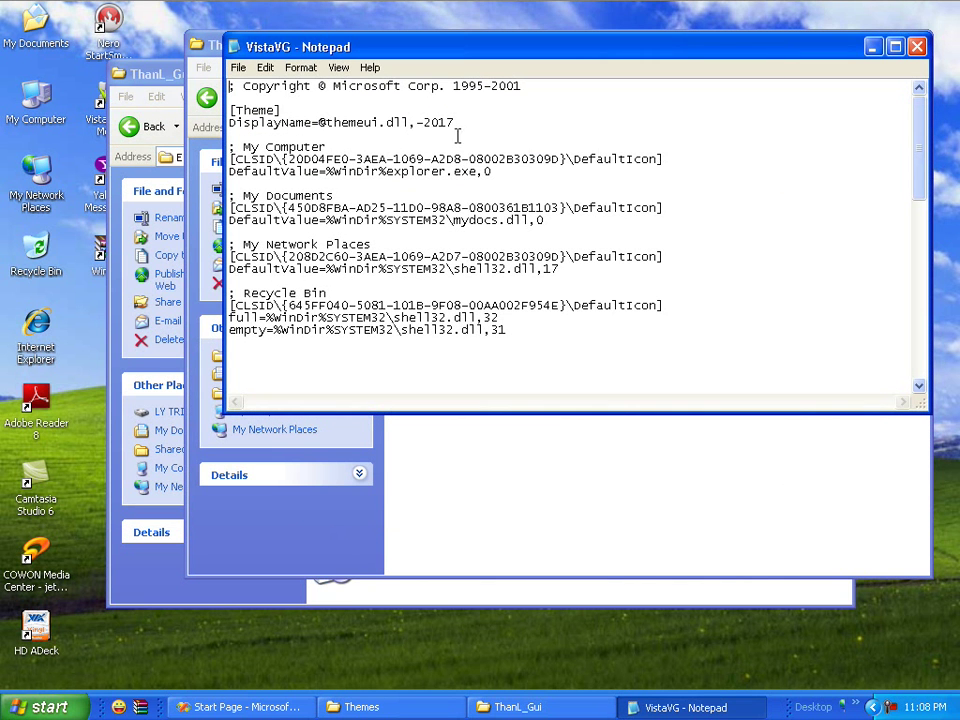
left_click_drag(453, 122, 318, 119)
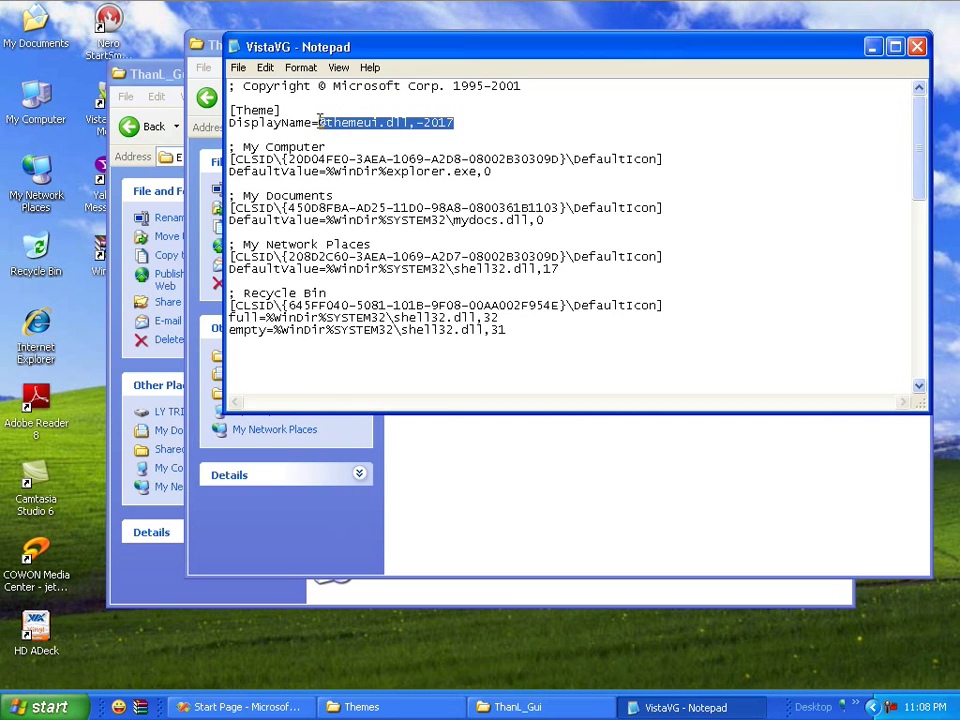
type("Windows Vista")
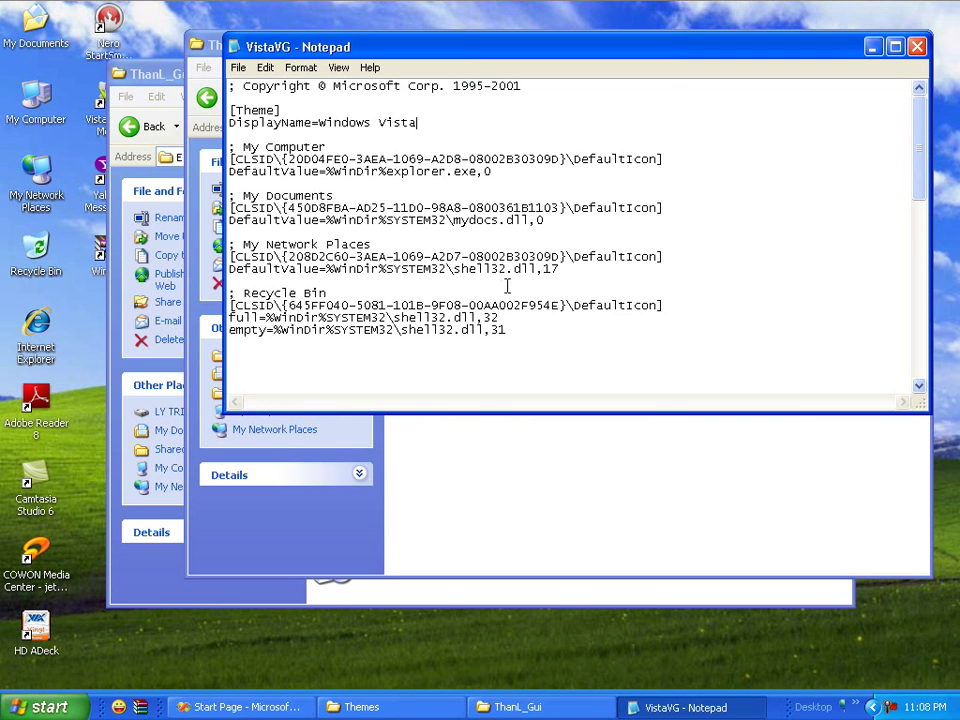
Replace the luna folder name in the VisualStyles path with VistaVG, taking the name from the VistaVG folder in Themes.
scroll(507, 287, "down", 7)
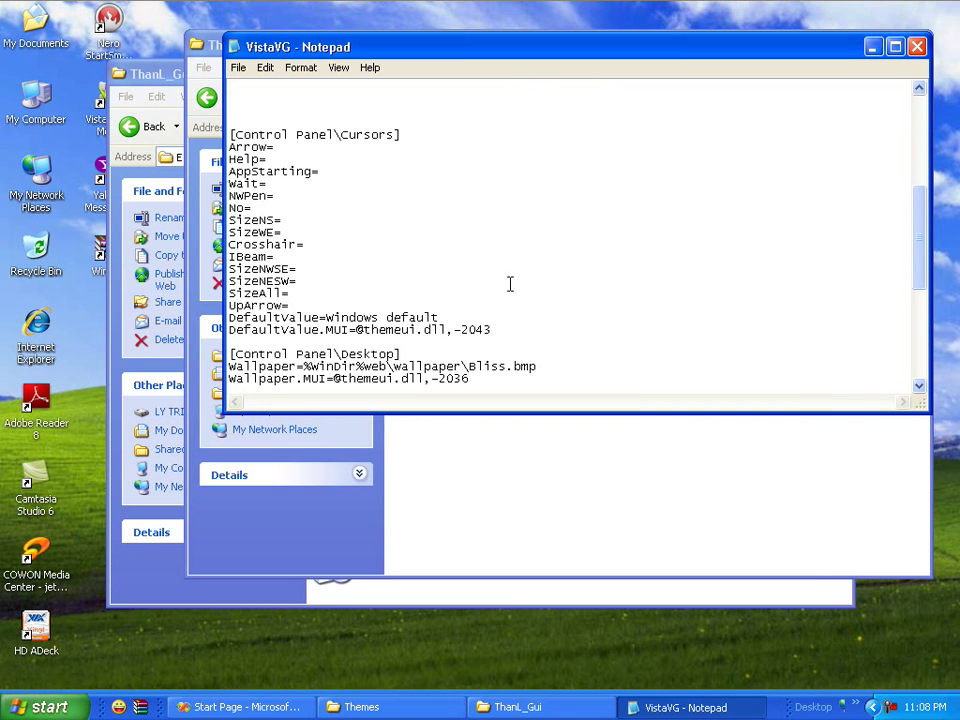
scroll(510, 285, "down", 5)
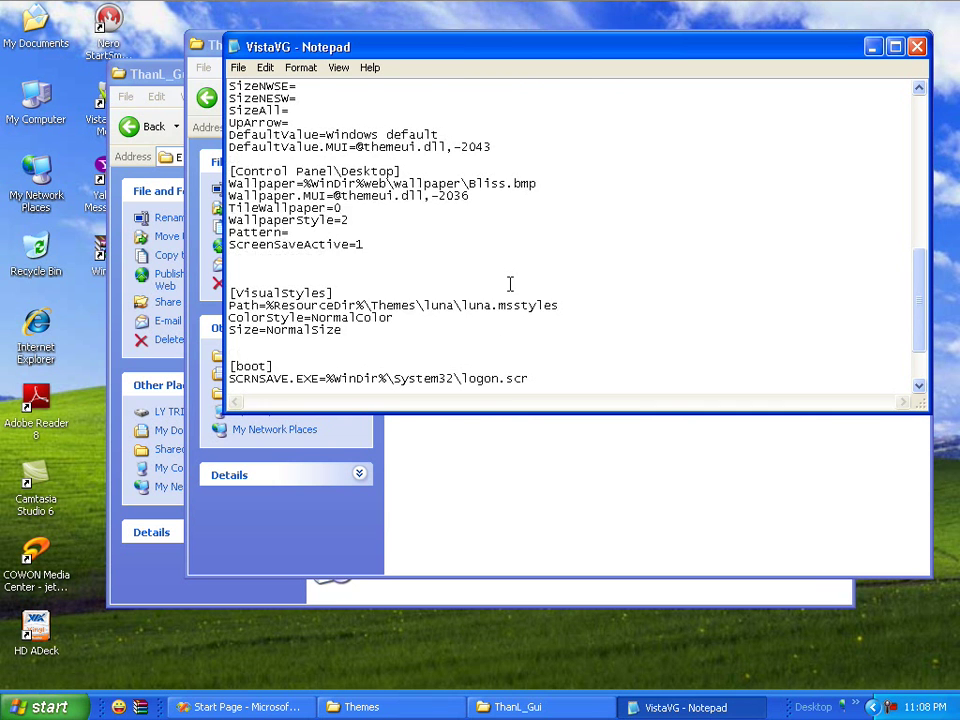
scroll(510, 285, "down", 1)
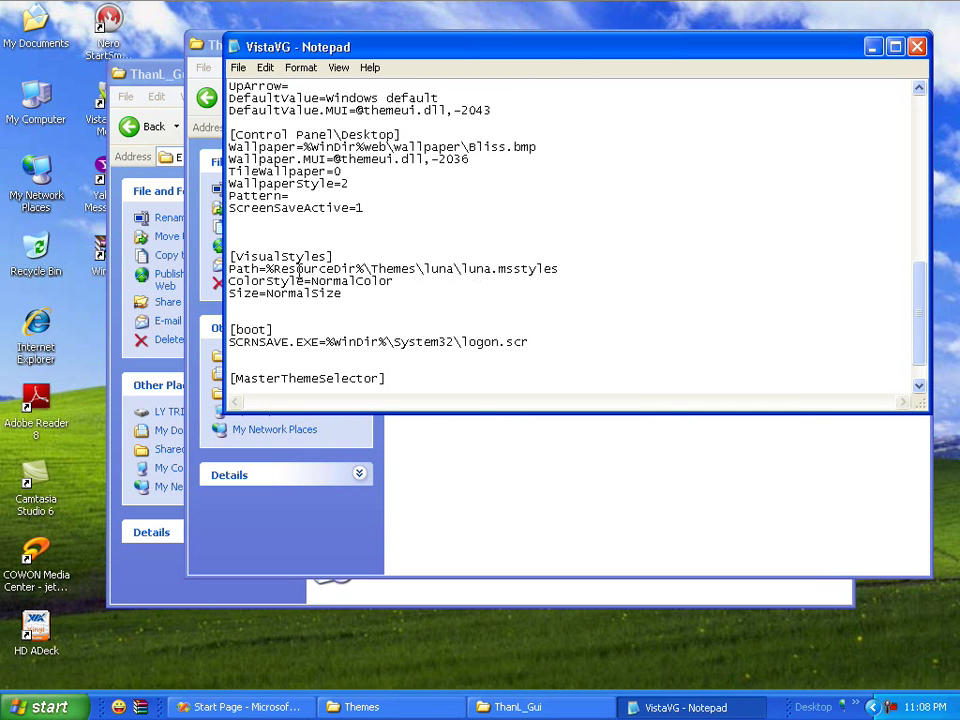
left_click_drag(231, 268, 583, 269)
left_click(583, 268)
left_click(628, 482)
left_click(622, 228)
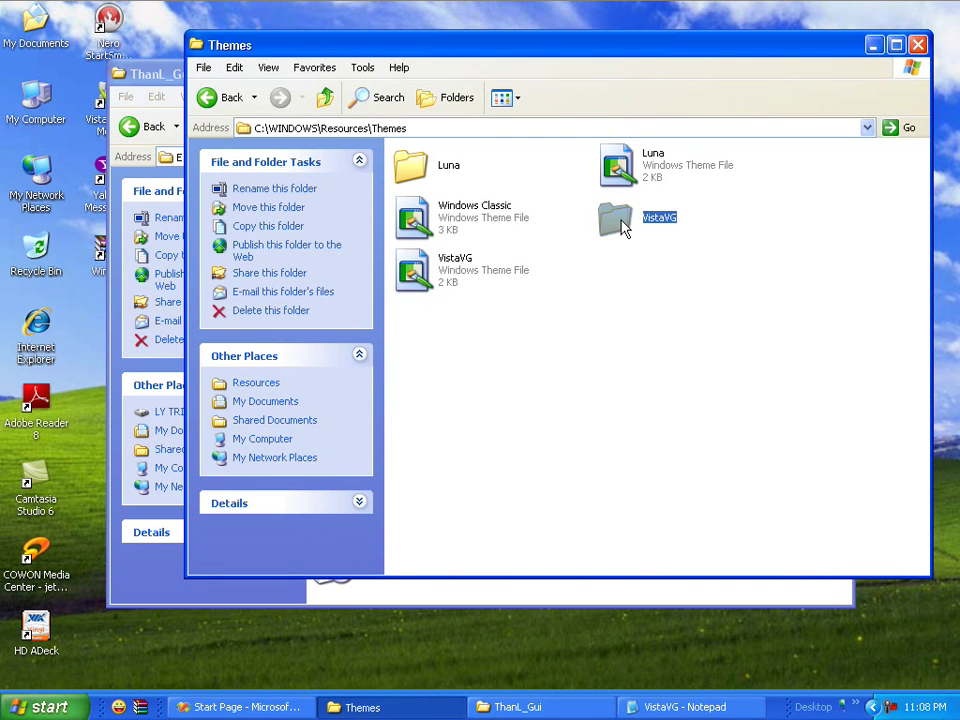
key("F2")
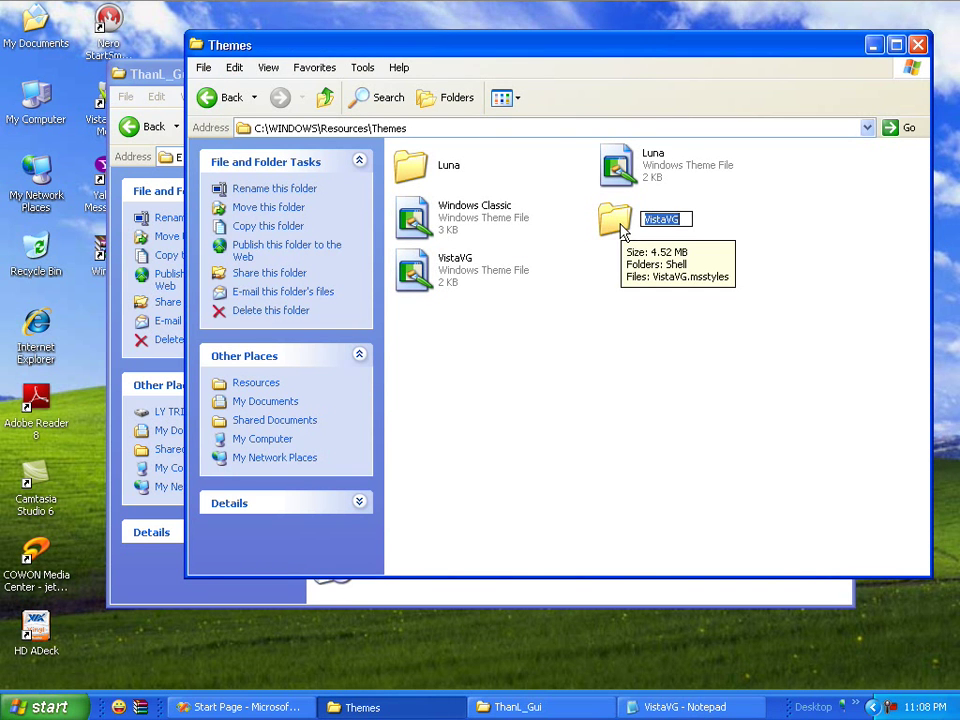
left_click(115, 72)
left_click(685, 707)
left_click_drag(421, 265, 451, 262)
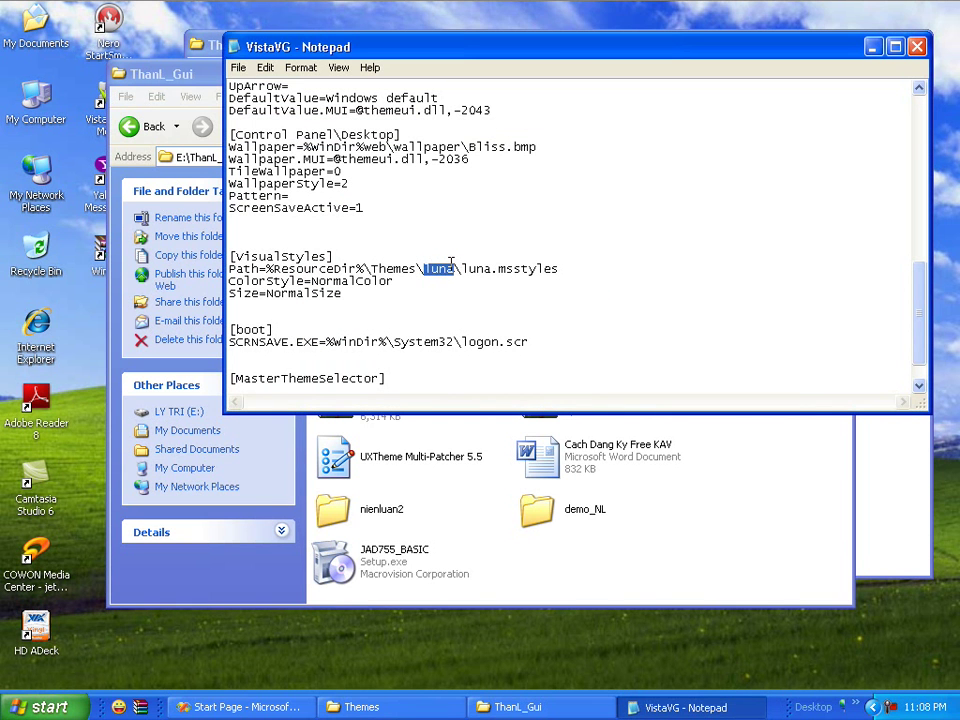
type("VistaVG")
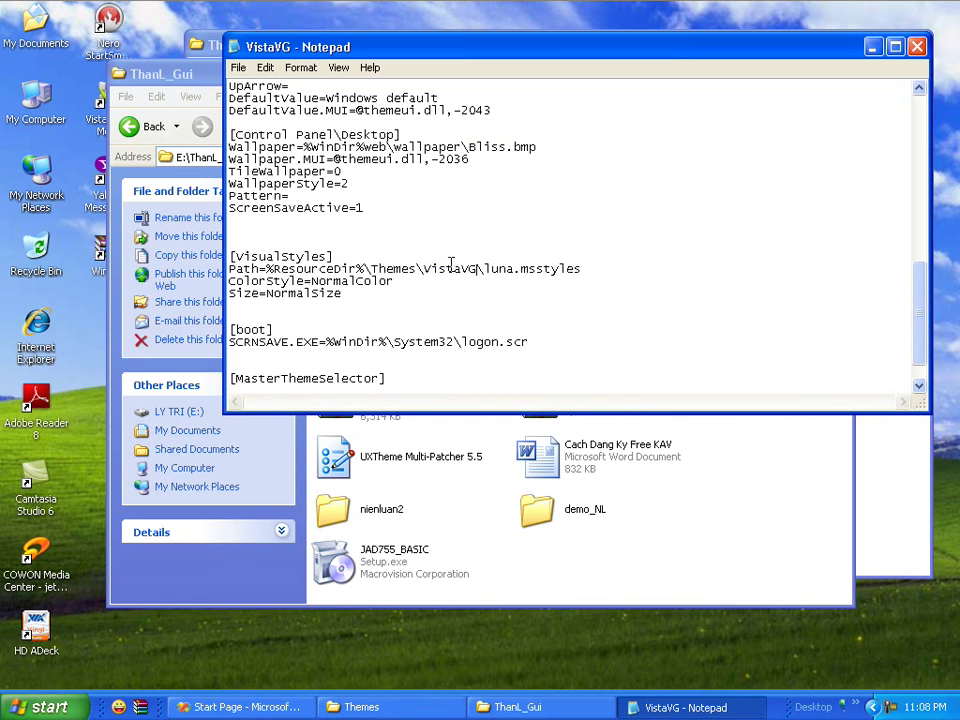
Change the style file name in the VisualStyles path to VistaVG.msstyles, then save the changes and close the theme file.
left_click(416, 708)
double_click(619, 218)
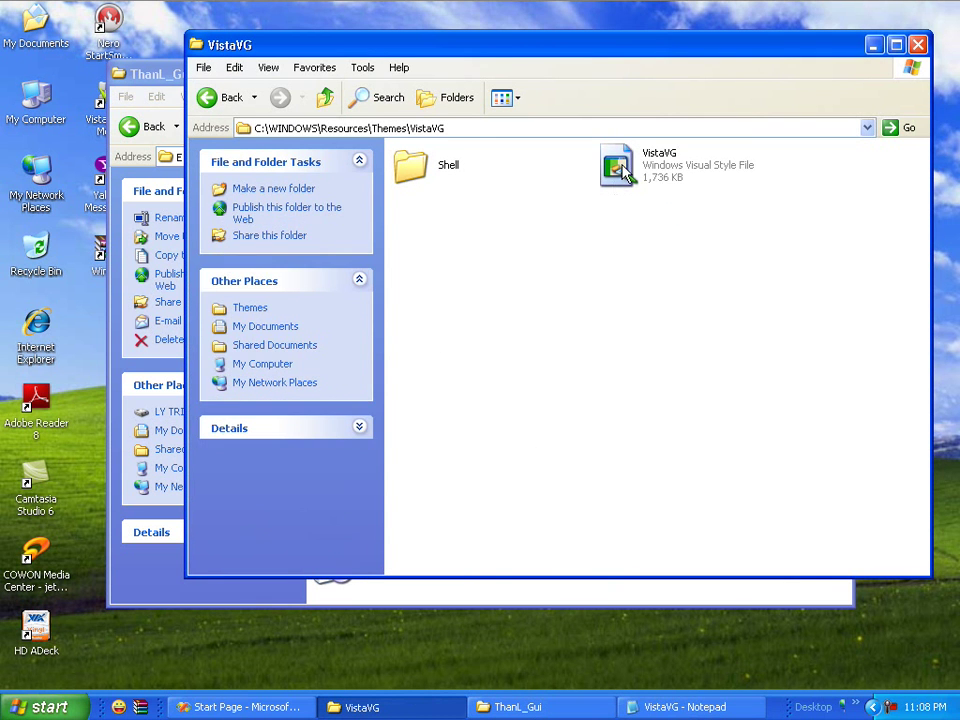
left_click(622, 172)
key("F2")
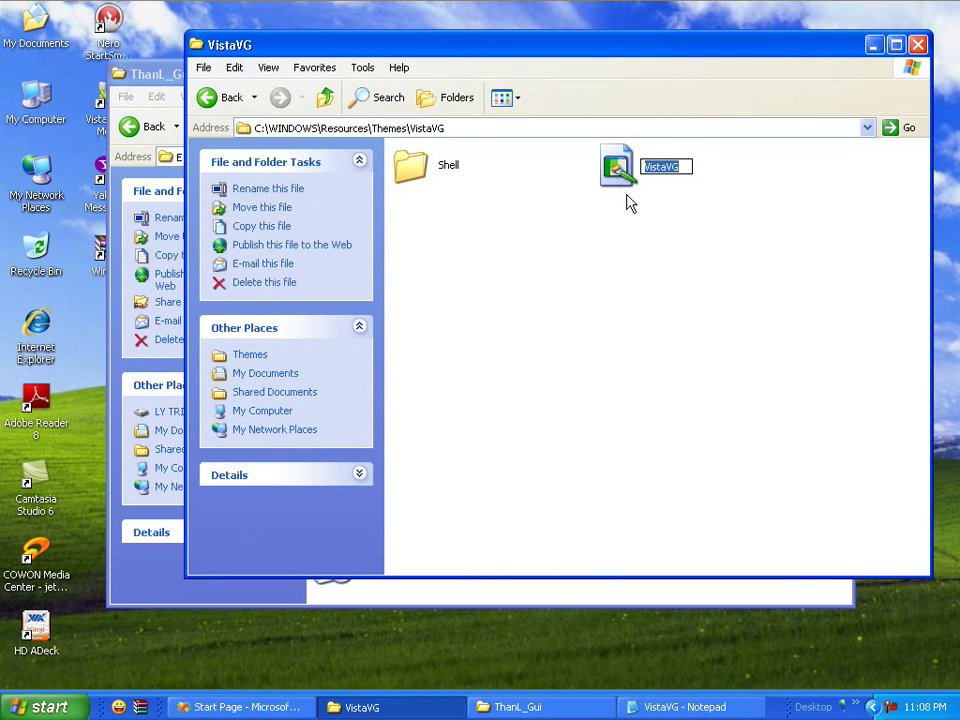
left_click(680, 708)
left_click_drag(488, 270, 512, 265)
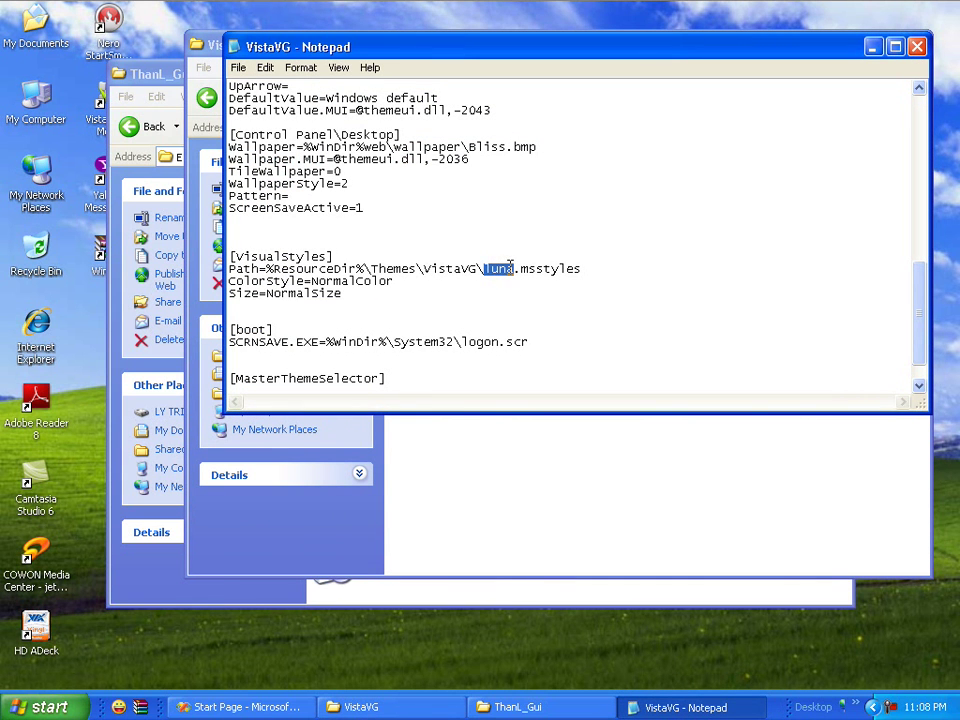
type("VistaVG")
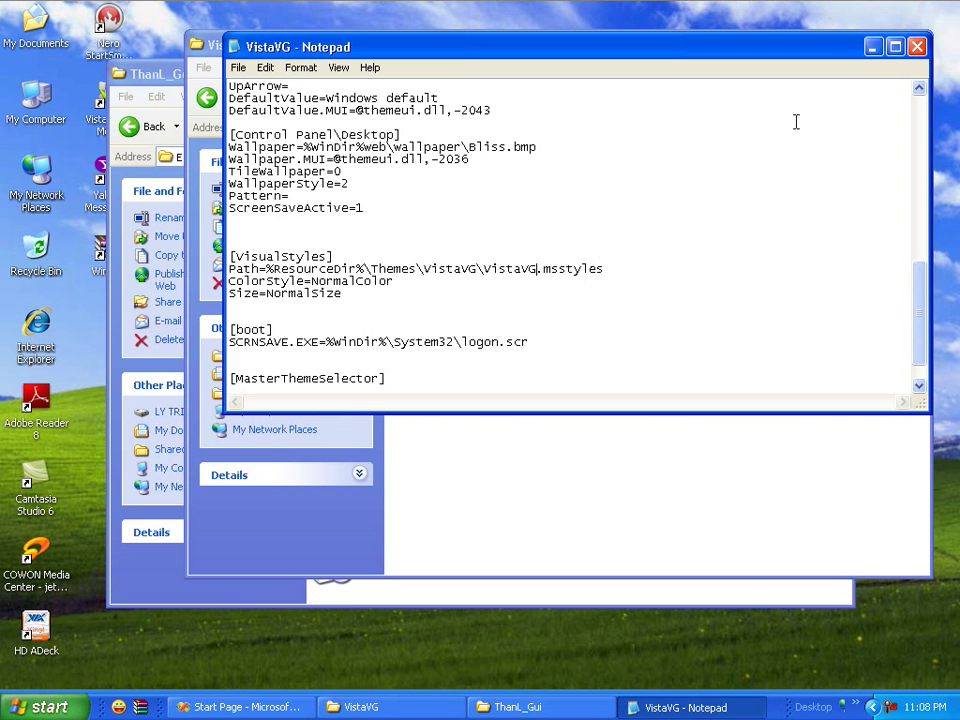
left_click(916, 46)
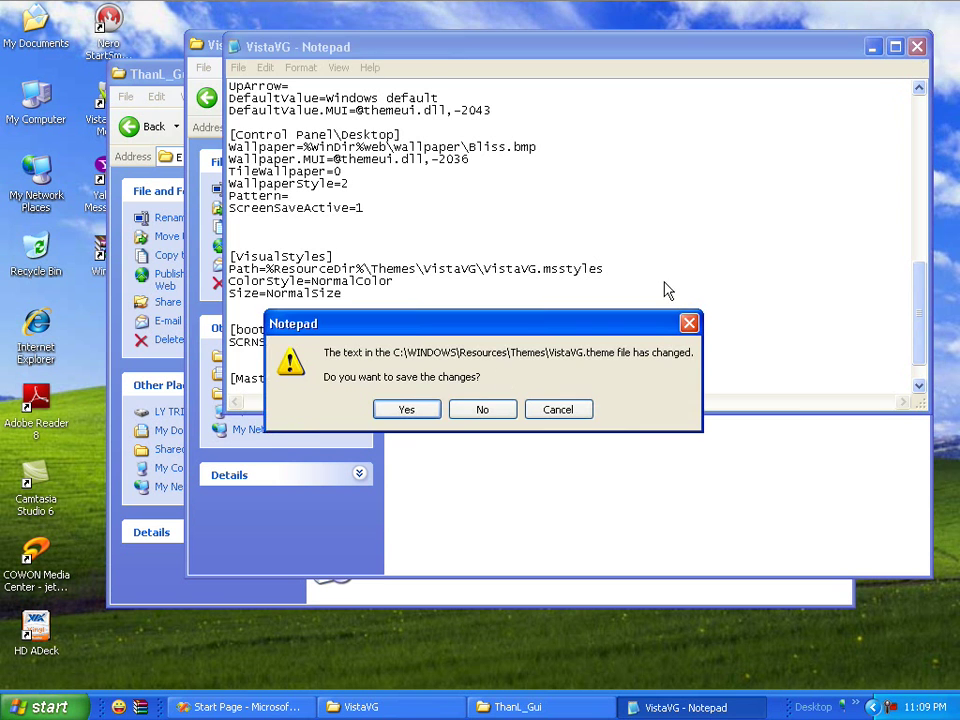
left_click(416, 412)
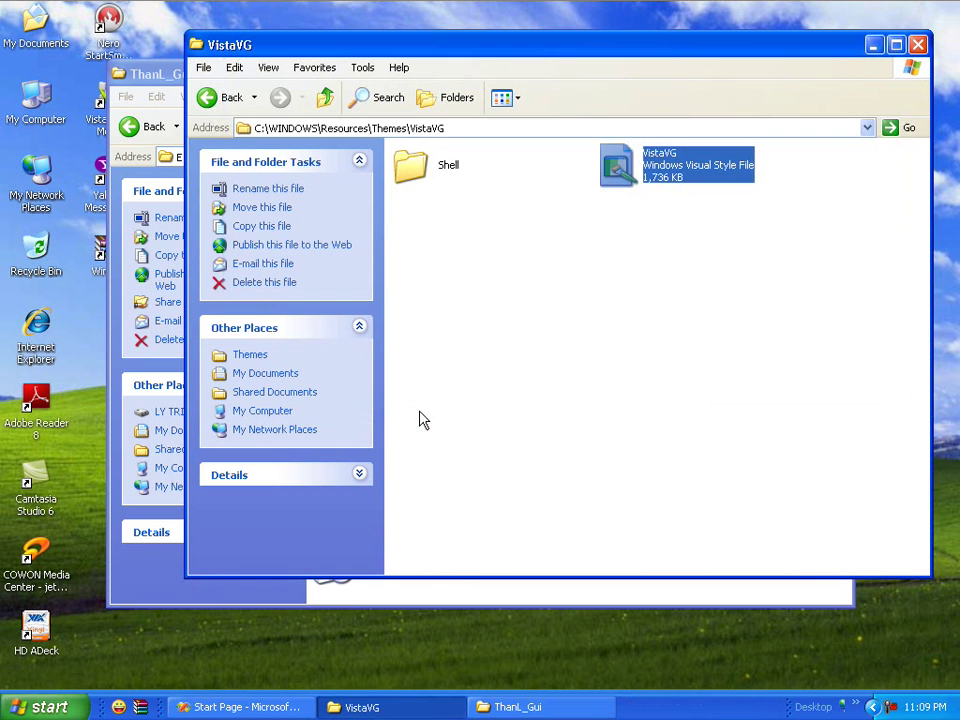
Go back up to the Themes folder, rearrange its icons and refresh the listing.
left_click(575, 403)
left_click(324, 97)
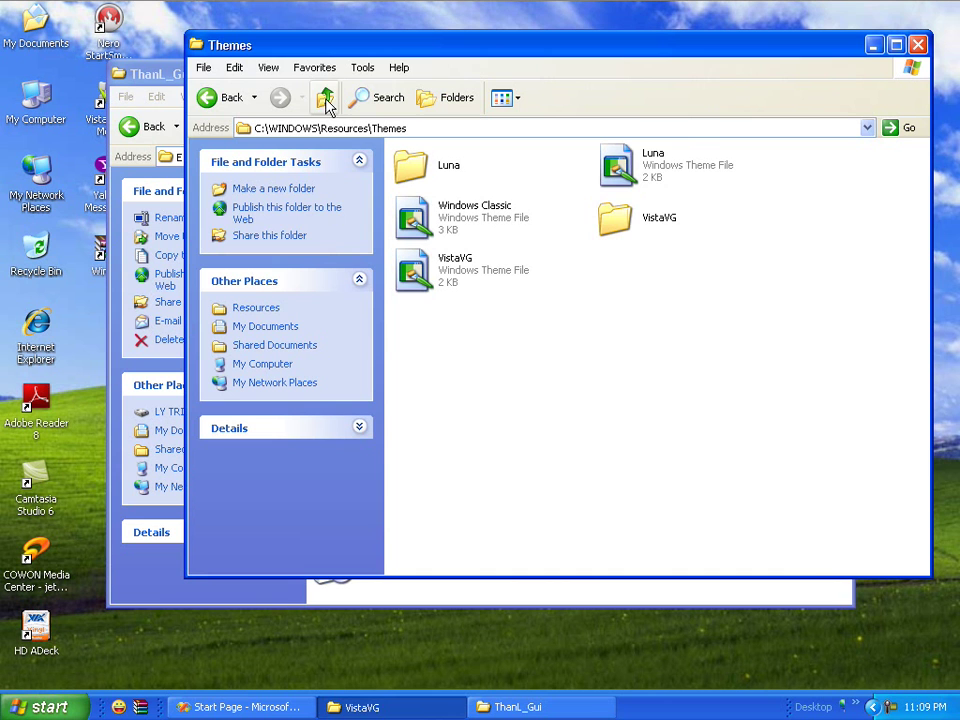
right_click(620, 336)
left_click(664, 393)
right_click(594, 357)
mouse_move(707, 388)
left_click(818, 389)
right_click(619, 354)
left_click(662, 401)
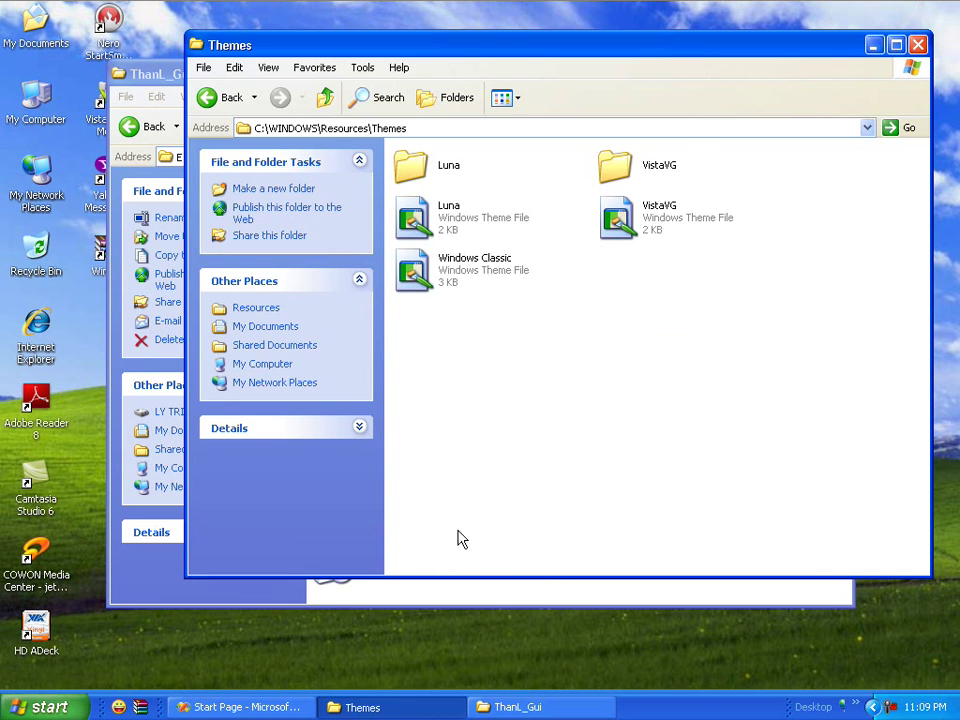
Show the desktop by minimising all open windows and refresh it.
right_click(692, 707)
left_click(716, 635)
right_click(355, 424)
left_click(388, 448)
Apply the Windows Vista theme in Display Properties and close the dialog.
right_click(373, 244)
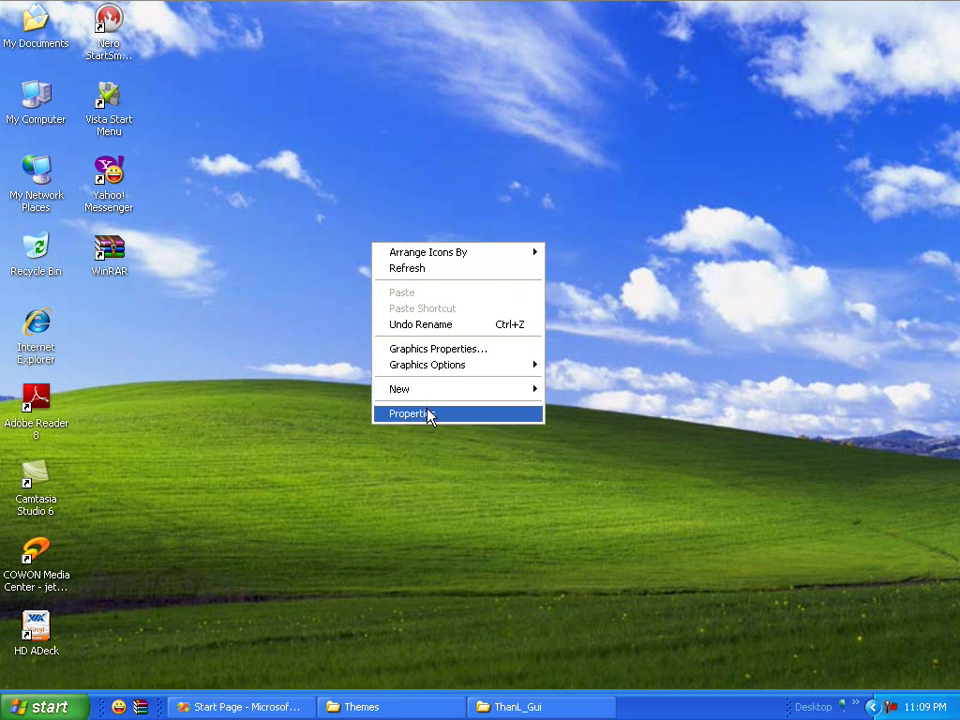
left_click(428, 413)
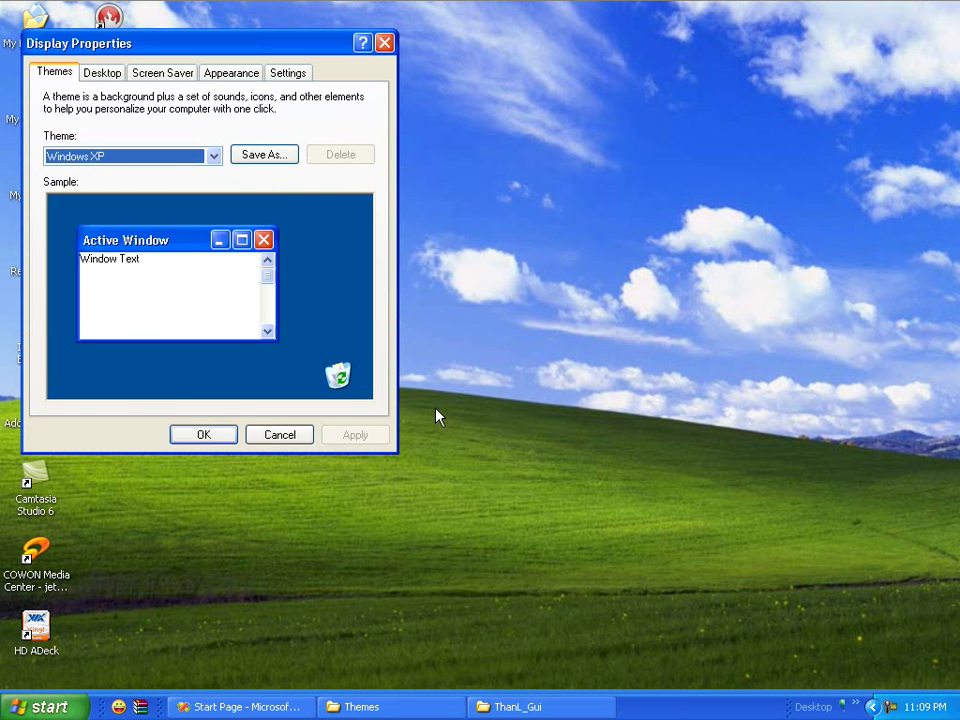
left_click(214, 157)
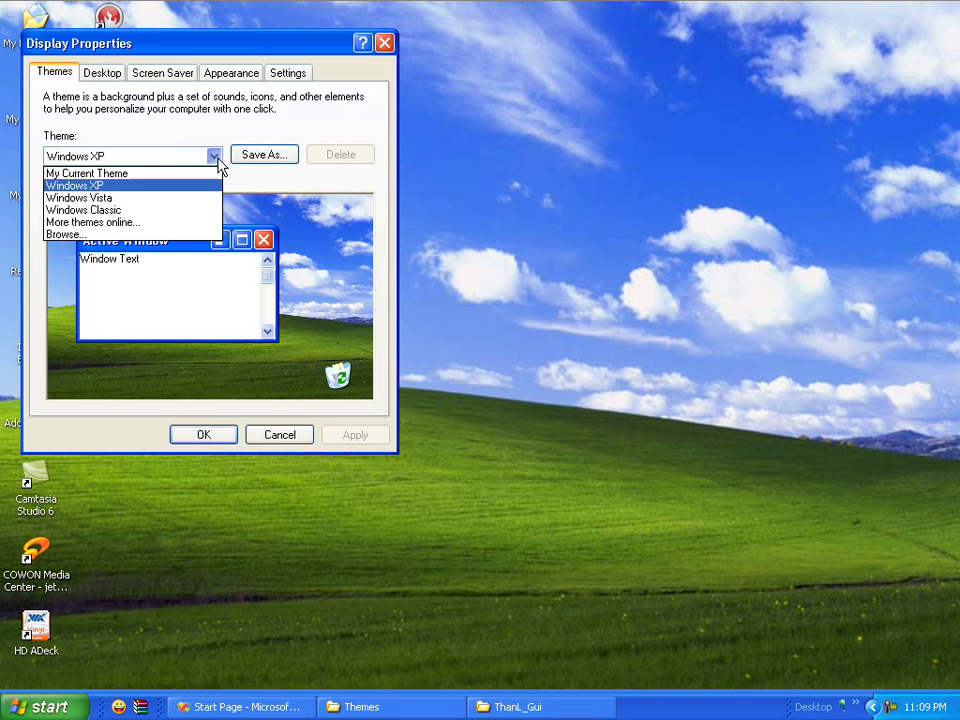
left_click(112, 199)
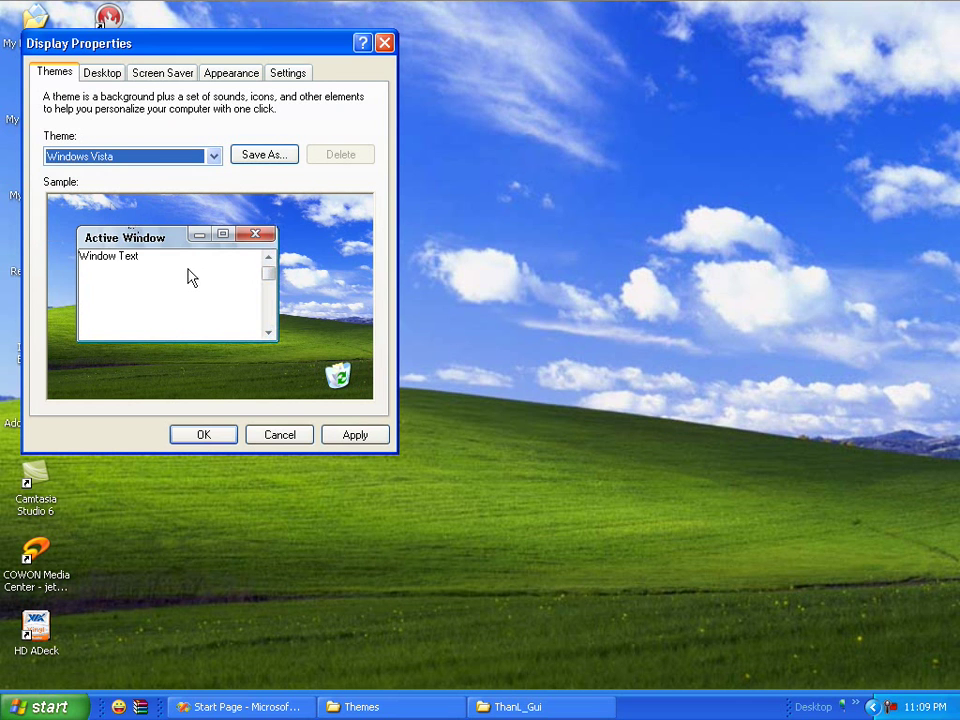
left_click(371, 441)
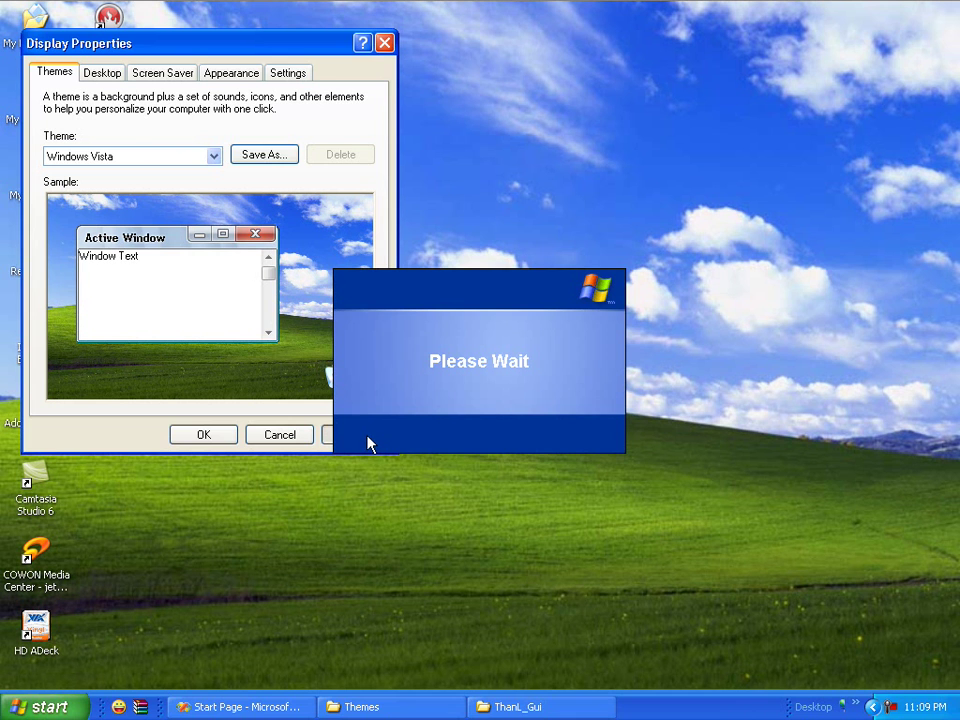
left_click(188, 440)
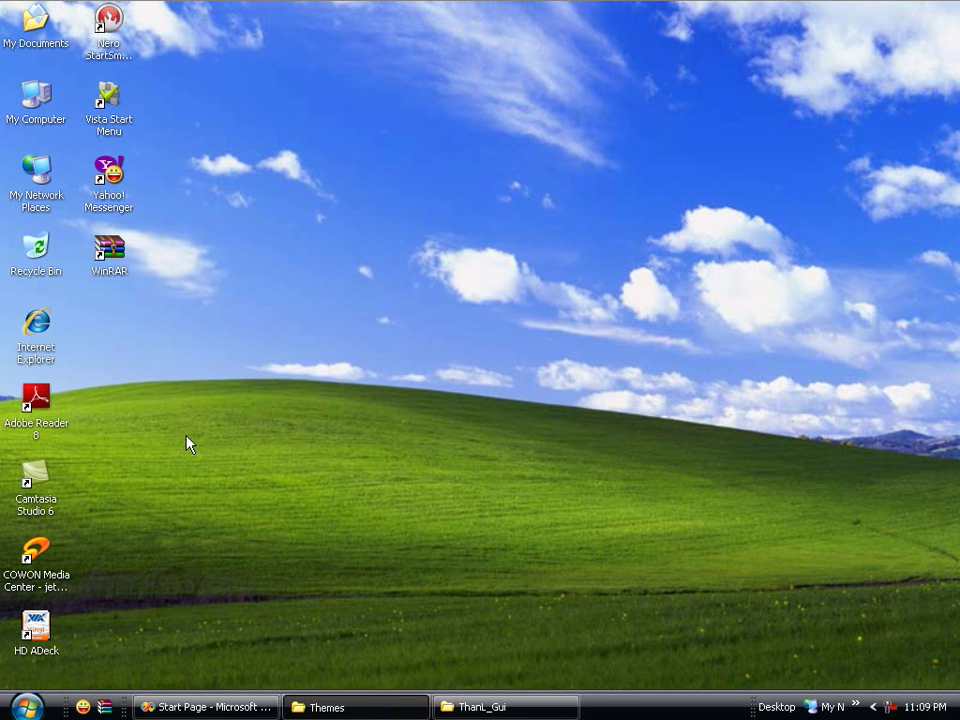